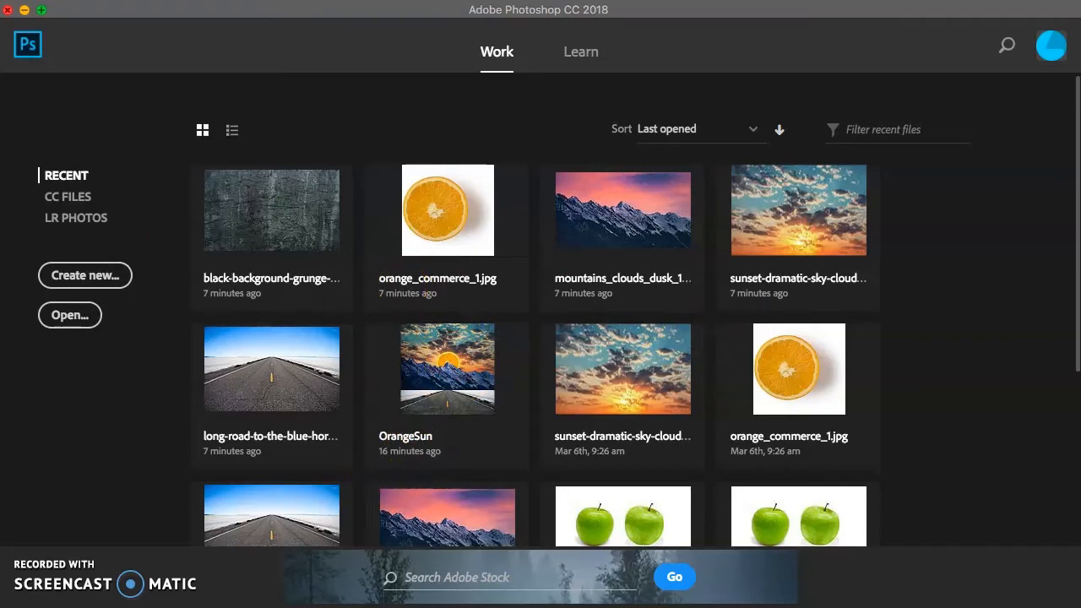
Switch to Finder, extract PSD_SurrealDemo.zip in the Downloads folder and expand the extracted PSD_SurrealDemo folder
click(13, 44)
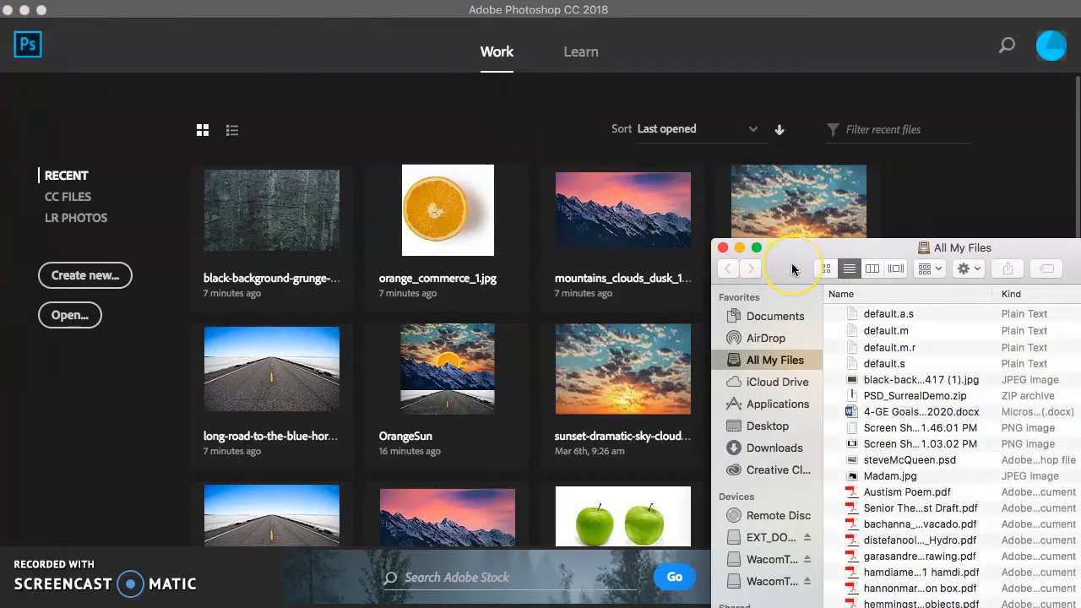
drag(792, 268, 750, 185)
click(736, 365)
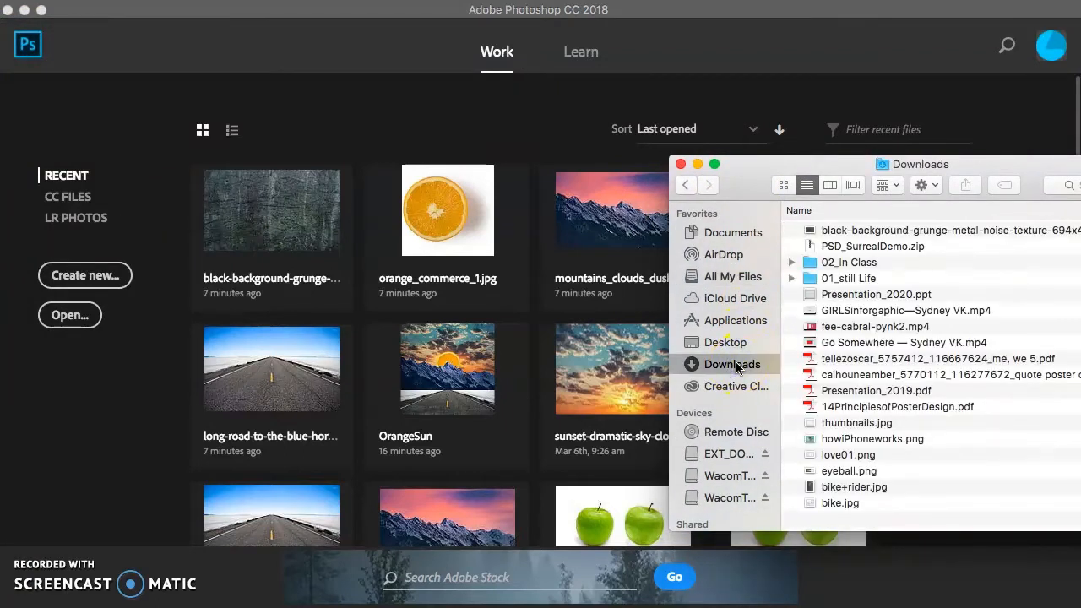
click(853, 228)
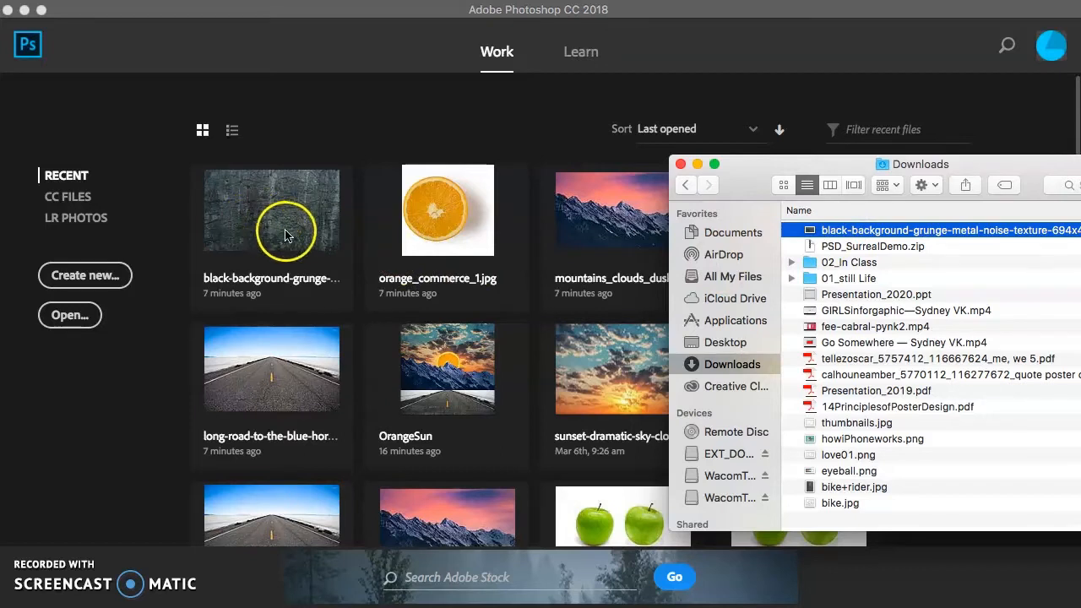
click(894, 245)
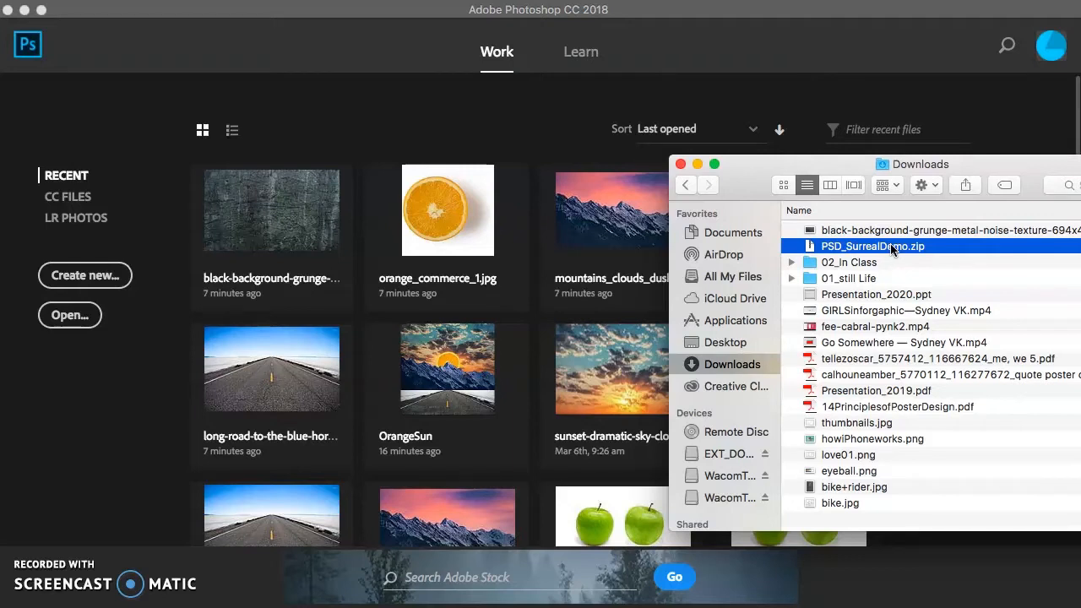
double_click(892, 246)
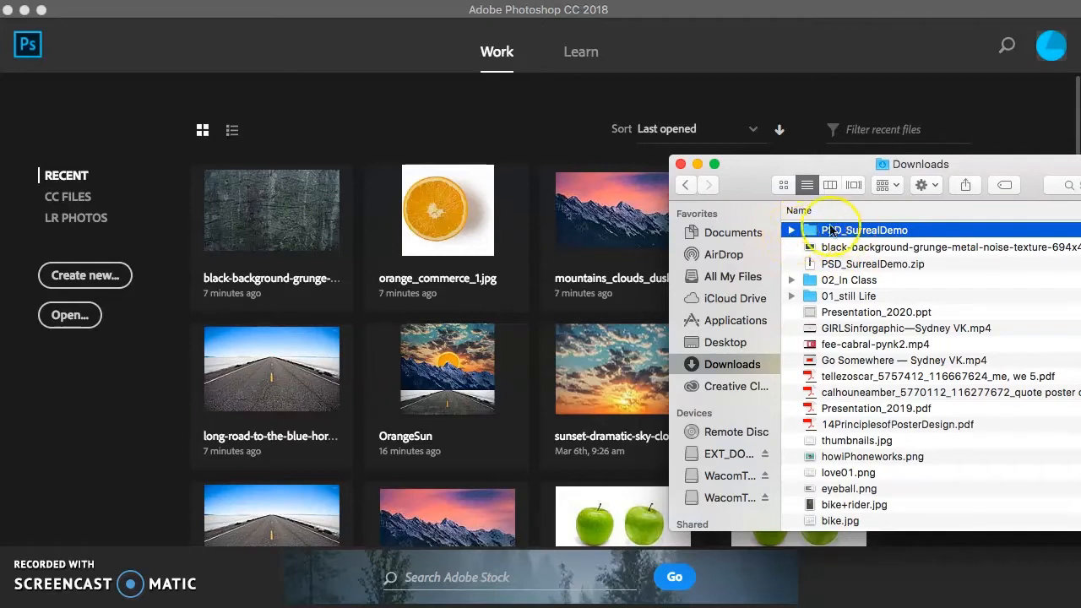
click(792, 231)
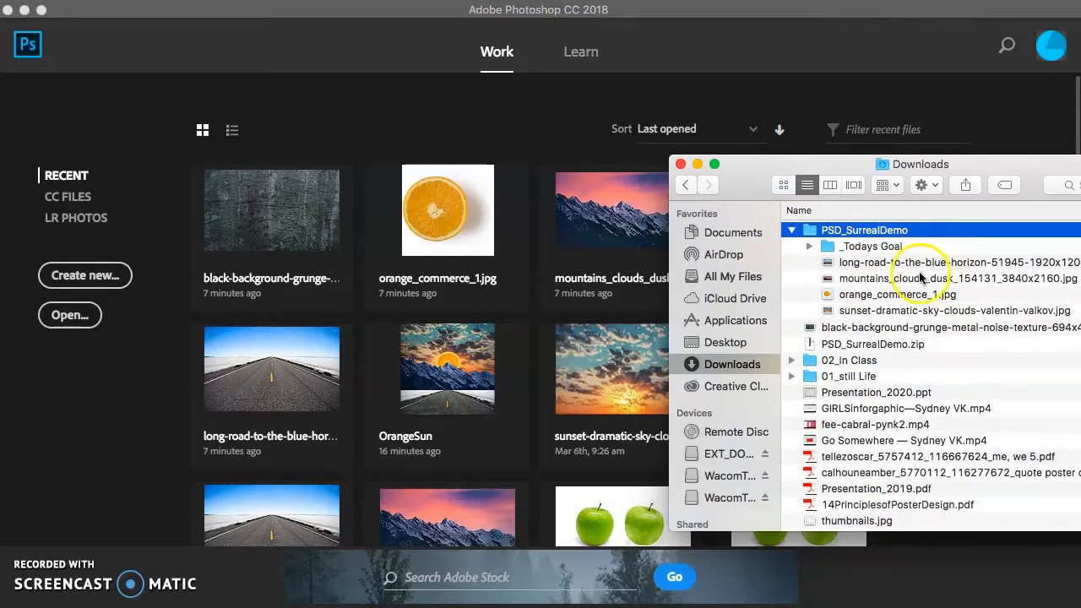
Go through the road, mountains, orange and sunset image files in the PSD_SurrealDemo folder
click(918, 267)
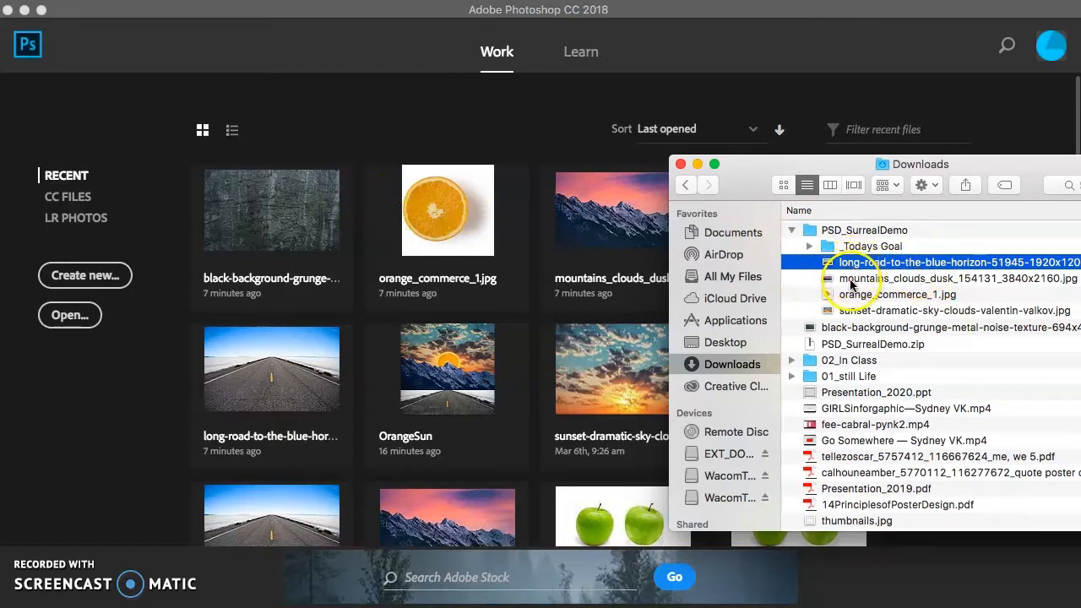
click(851, 279)
click(852, 294)
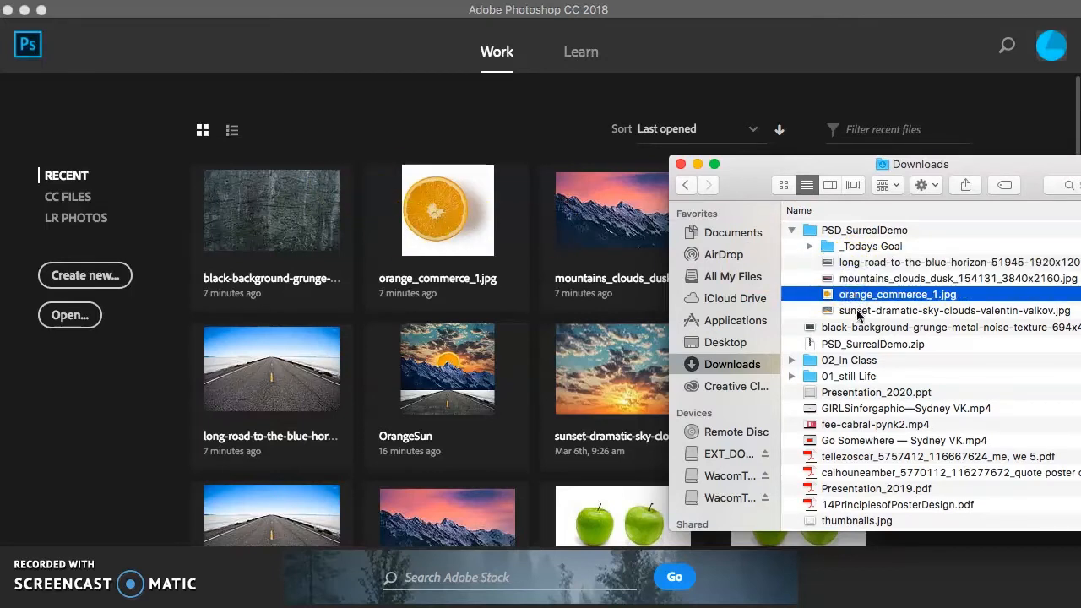
click(856, 310)
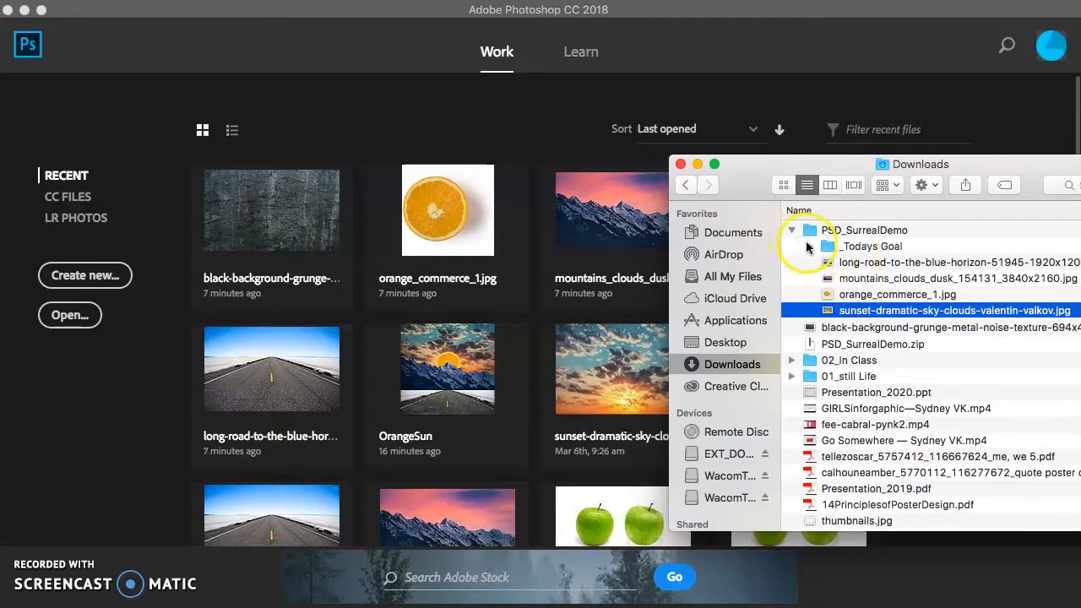
Preview the reference screenshots in the _Todays Goal folder, and collapse that folder again
click(809, 247)
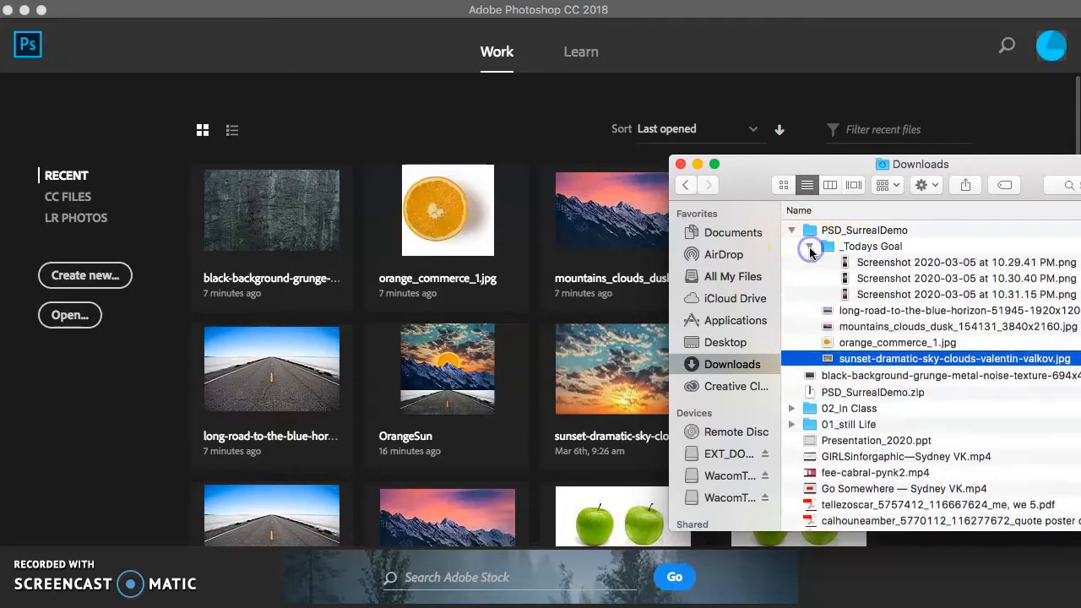
click(877, 263)
key(space)
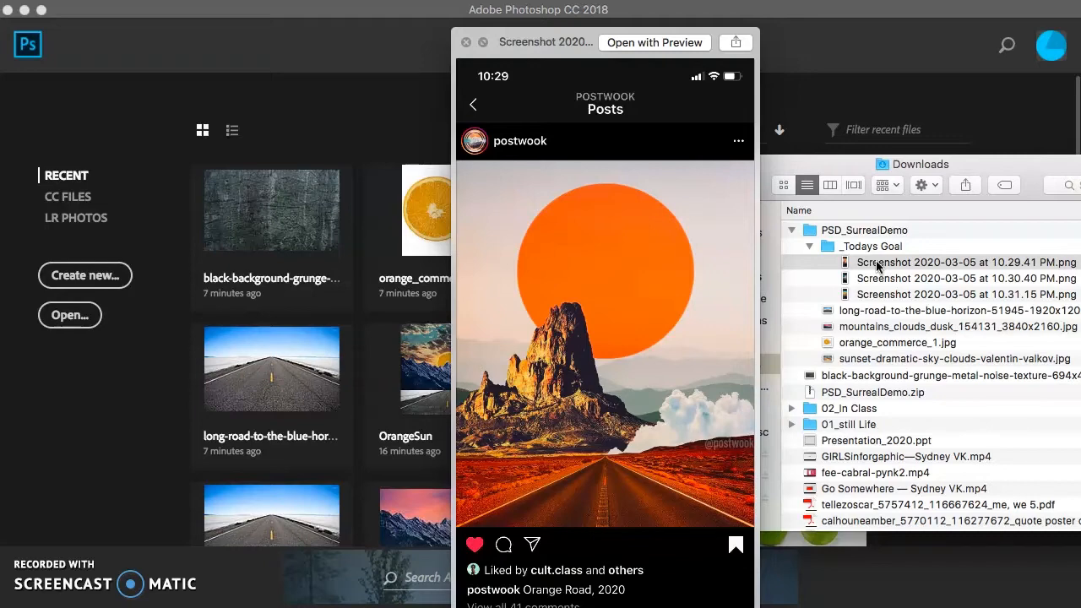
key(Down)
key(Down)
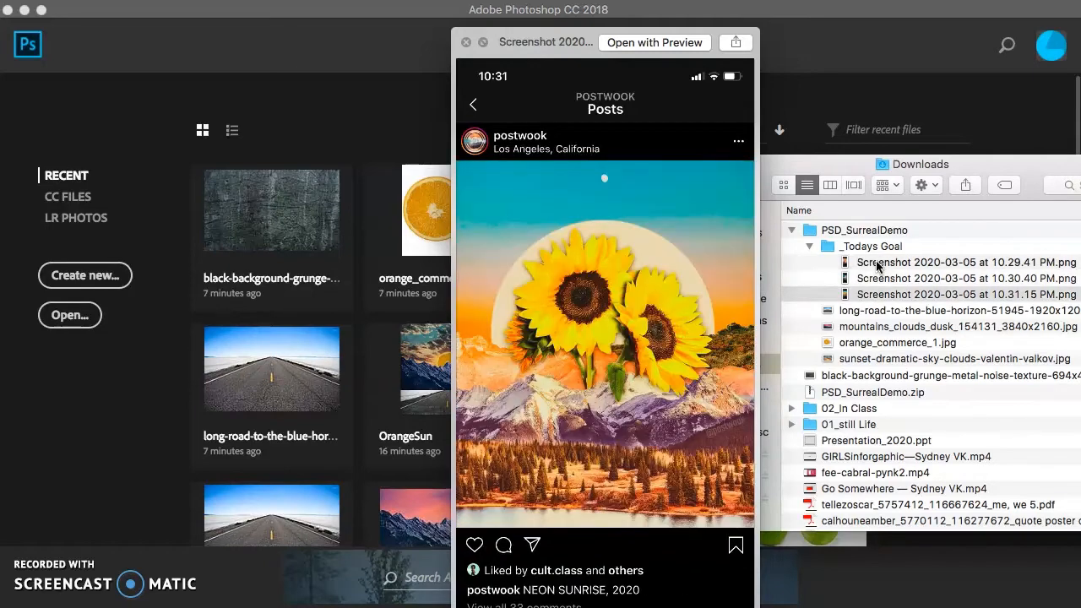
key(Up)
key(Up)
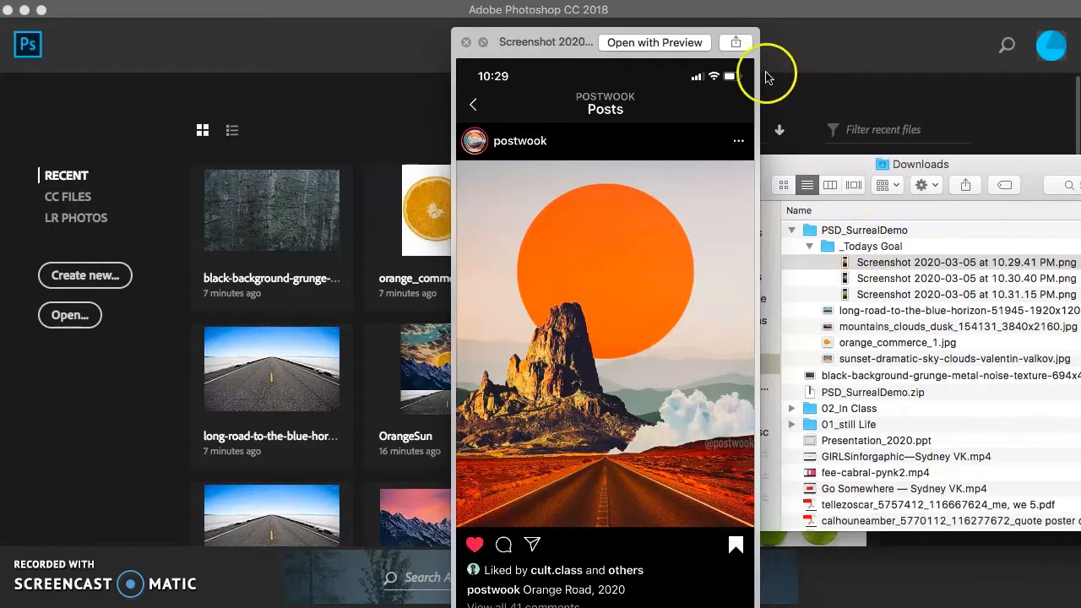
click(466, 43)
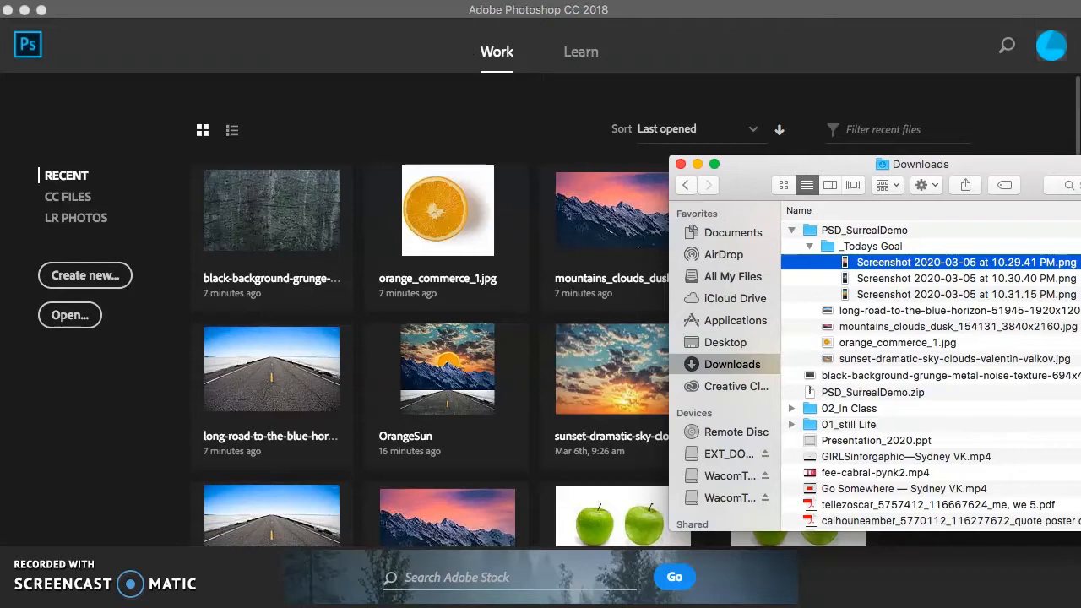
click(809, 249)
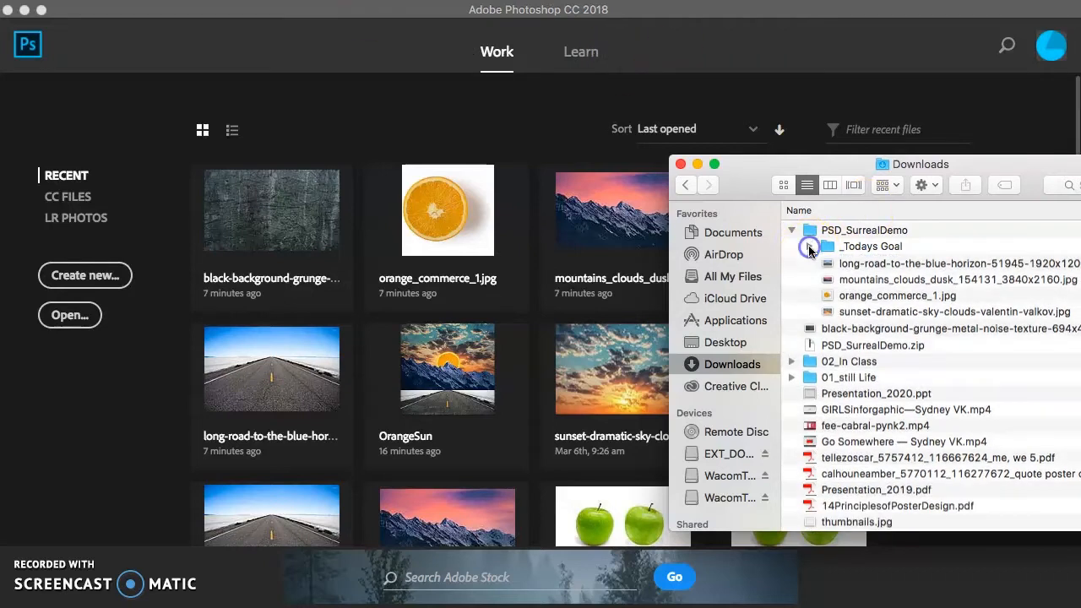
click(809, 248)
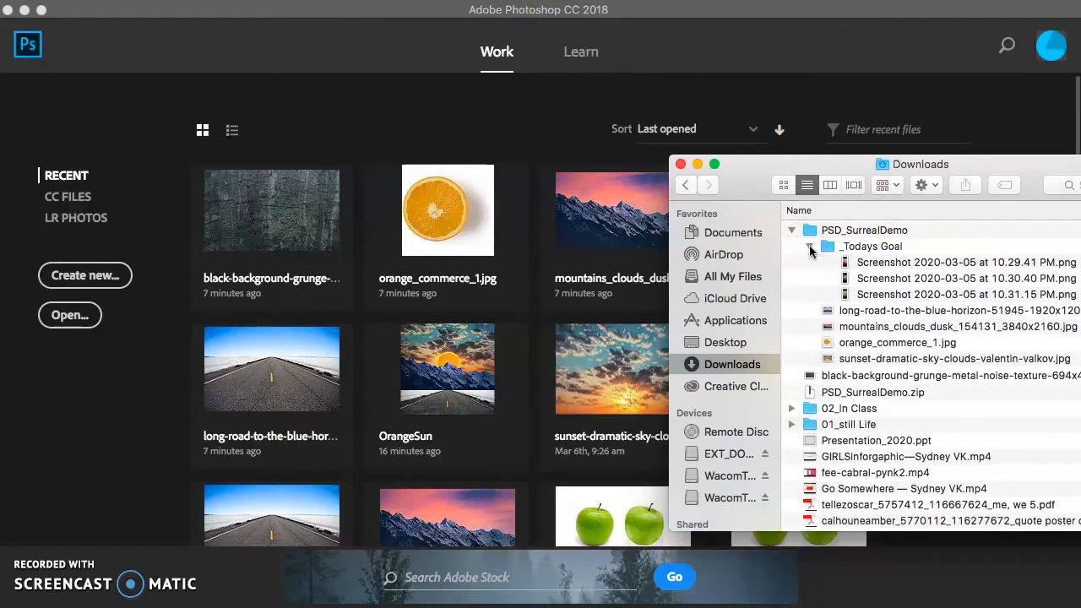
click(809, 248)
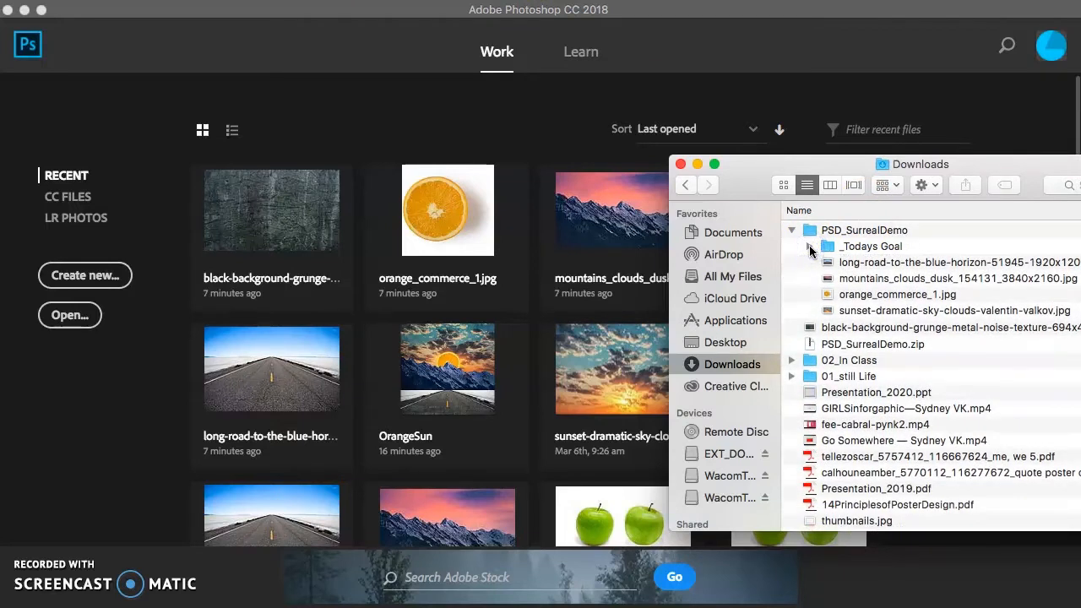
Open the four PSD_SurrealDemo images and the black grunge metal texture together in Photoshop, and bring the long-road image to the front
click(881, 267)
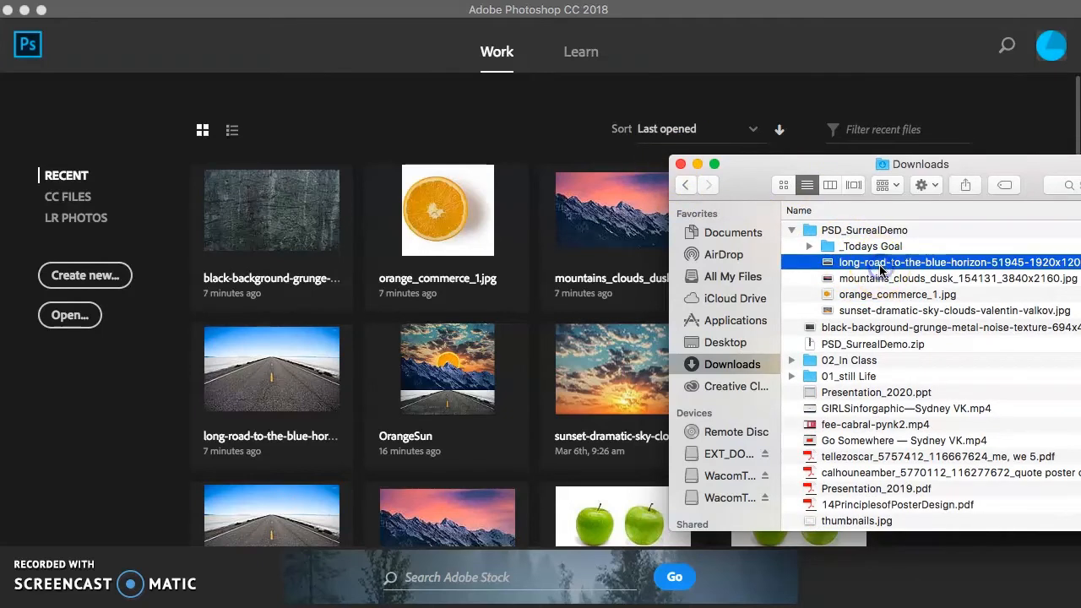
click(854, 329)
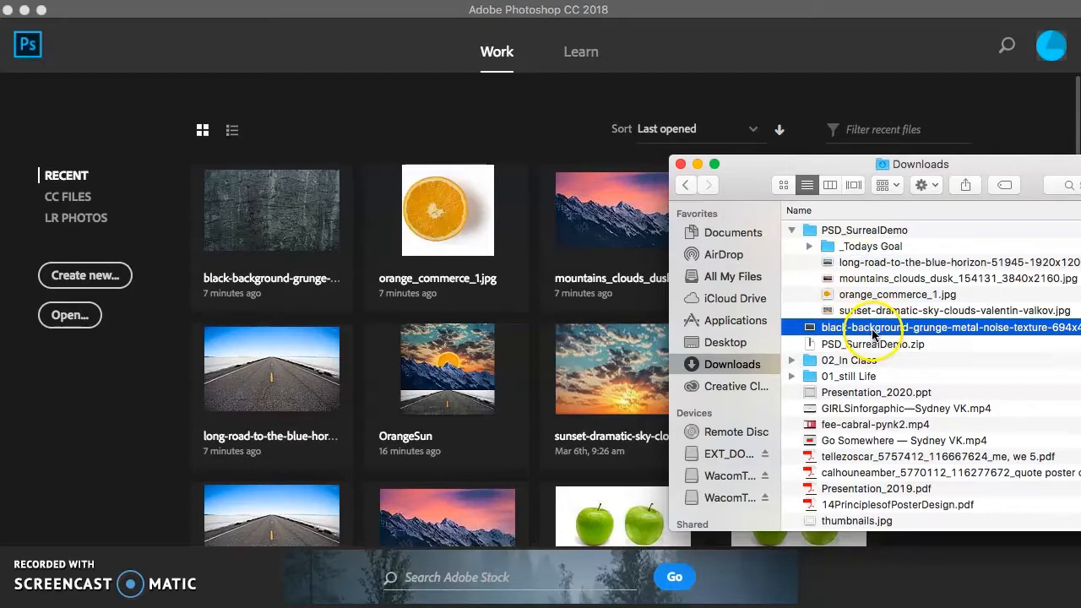
super+click(871, 310)
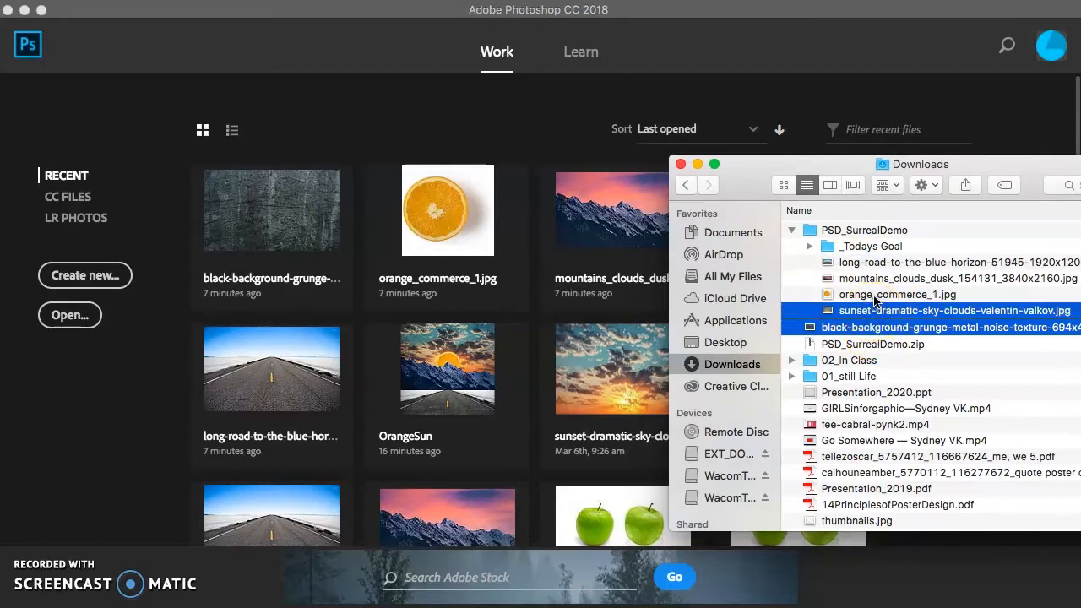
super+click(875, 296)
super+click(875, 279)
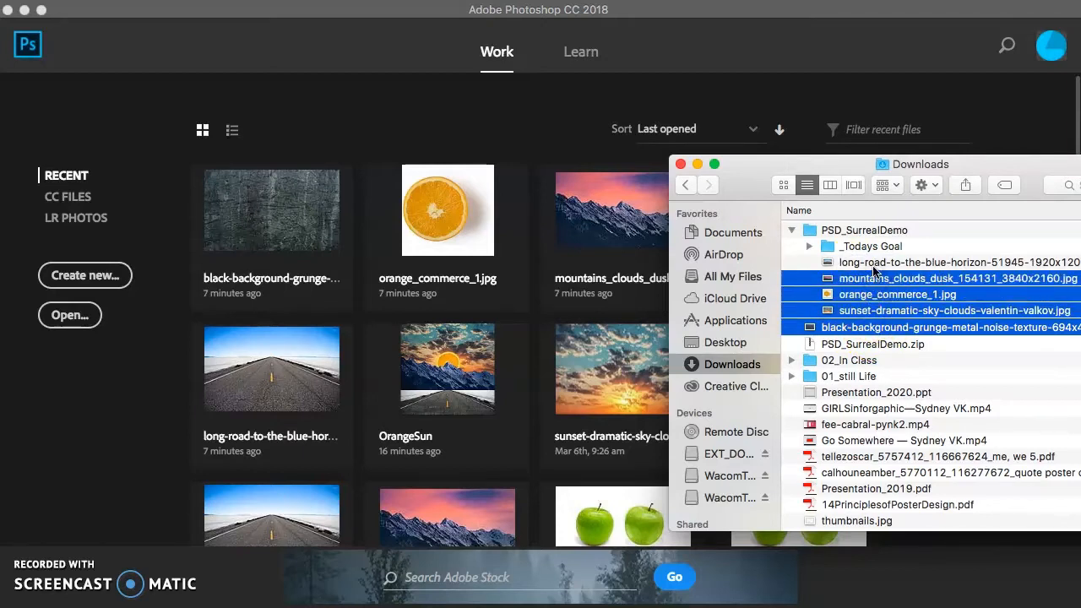
super+click(873, 264)
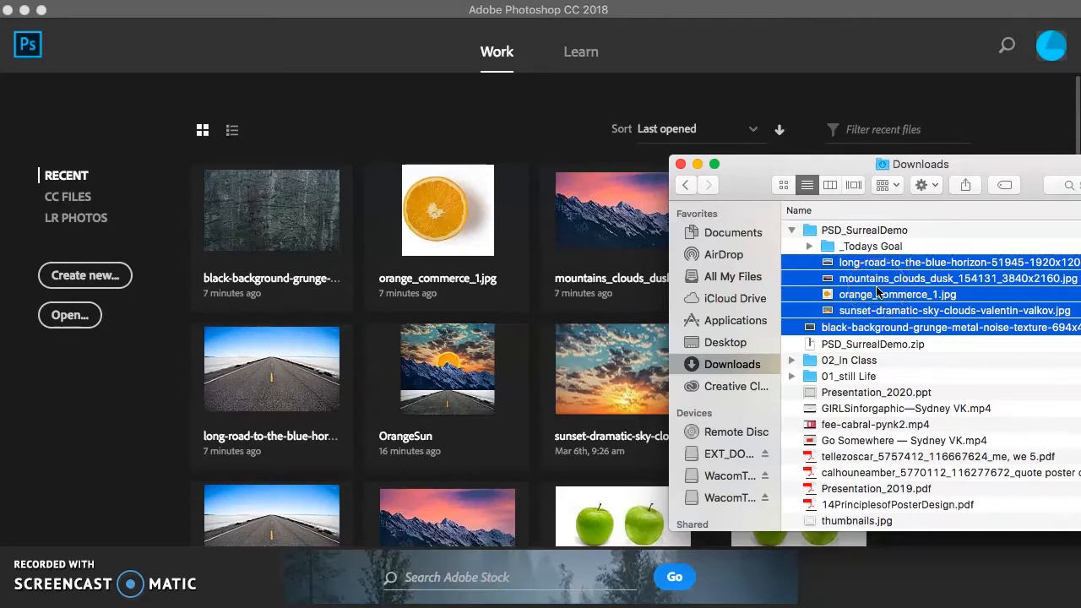
right_click(877, 292)
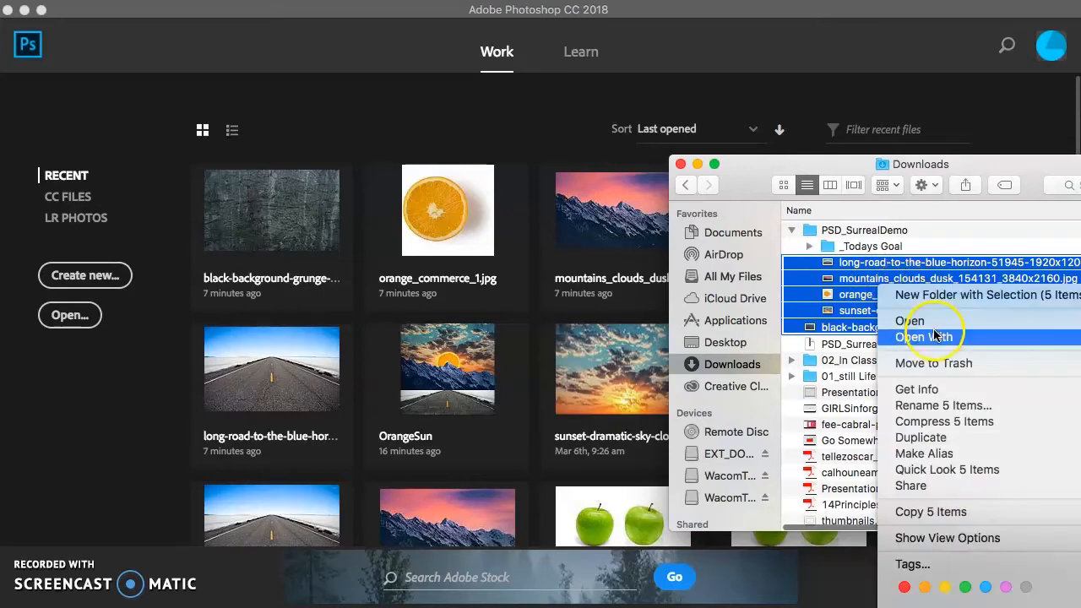
mouse_move(936, 338)
click(794, 384)
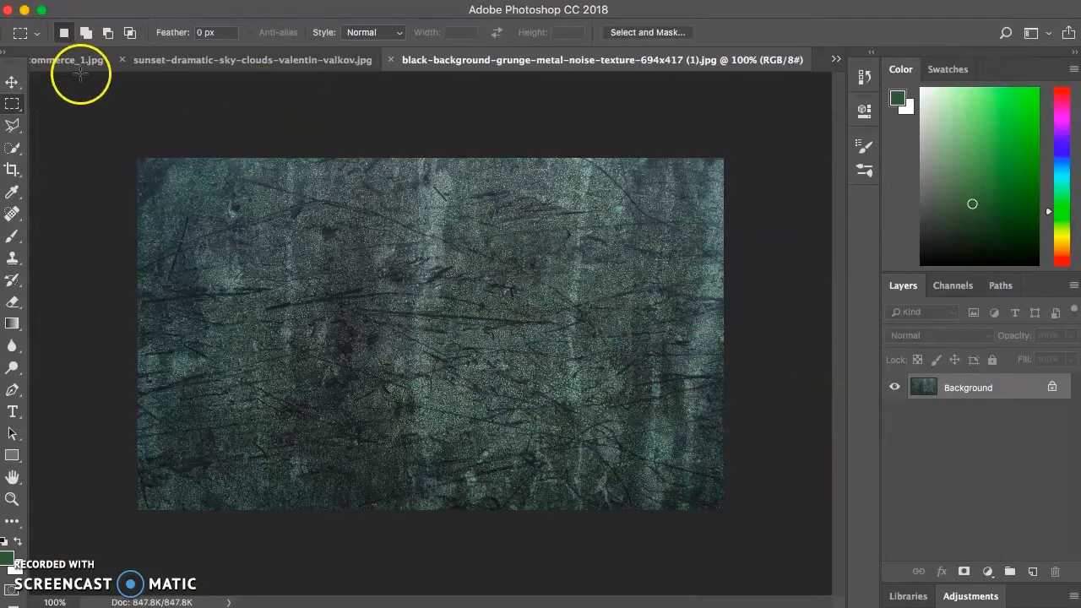
click(837, 61)
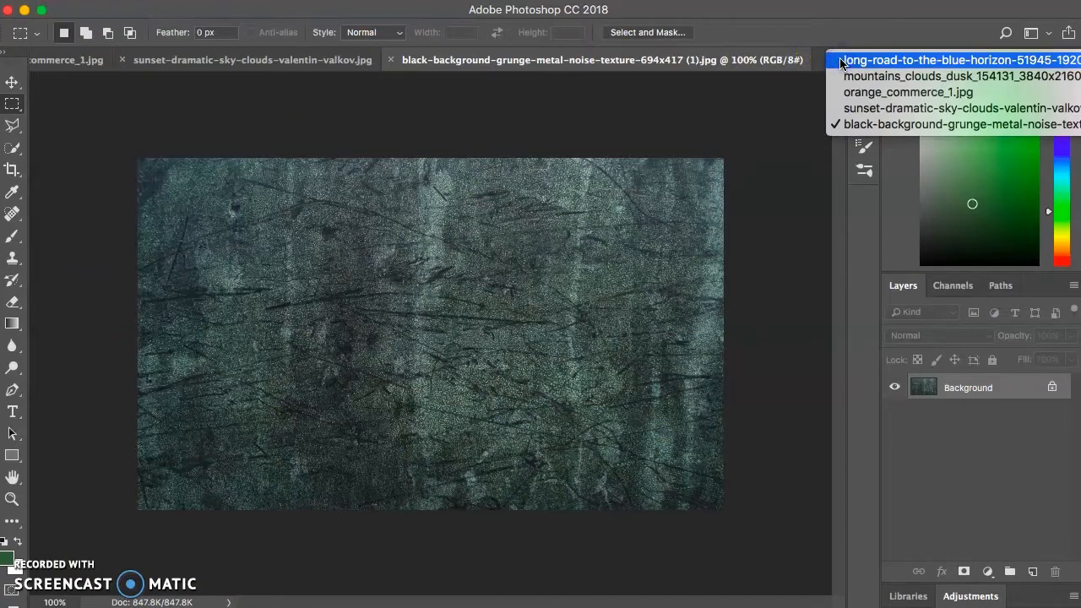
click(907, 61)
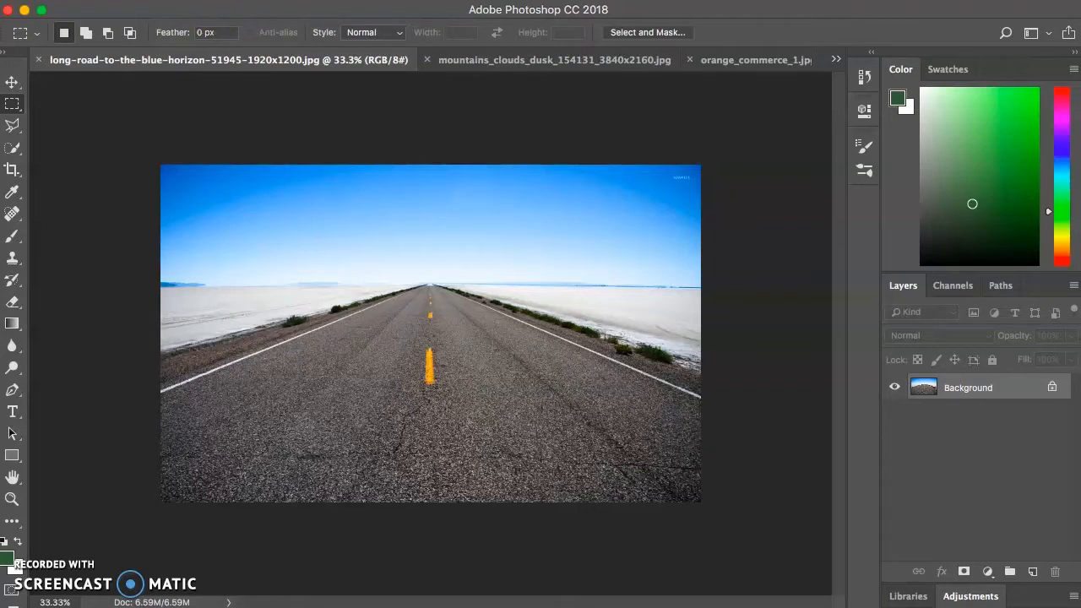
Check the road image's width, height and resolution in Image Size, and cancel without changing anything
click(221, 0)
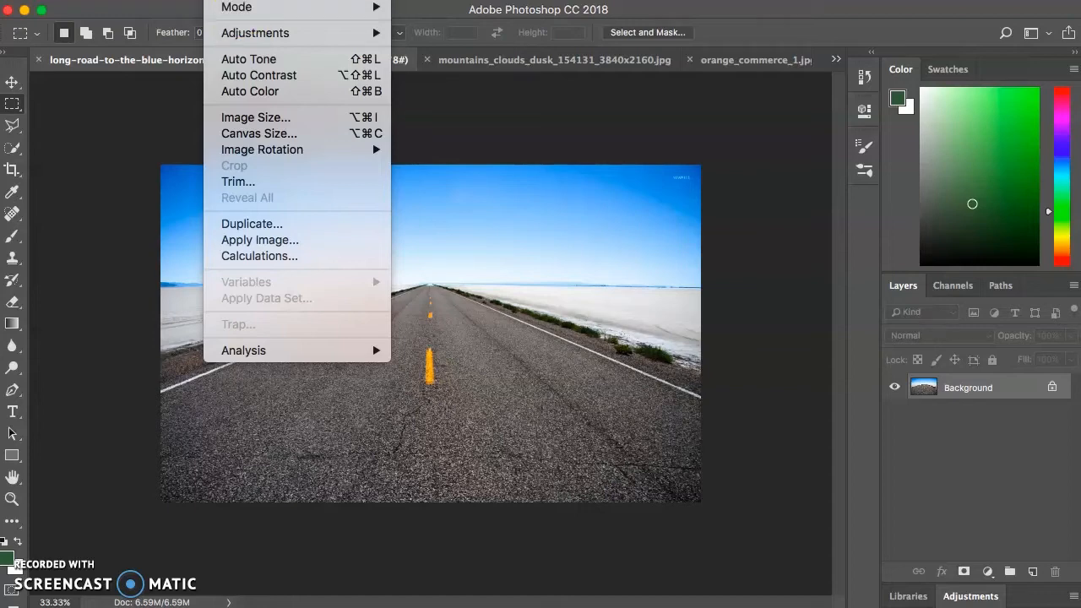
click(256, 118)
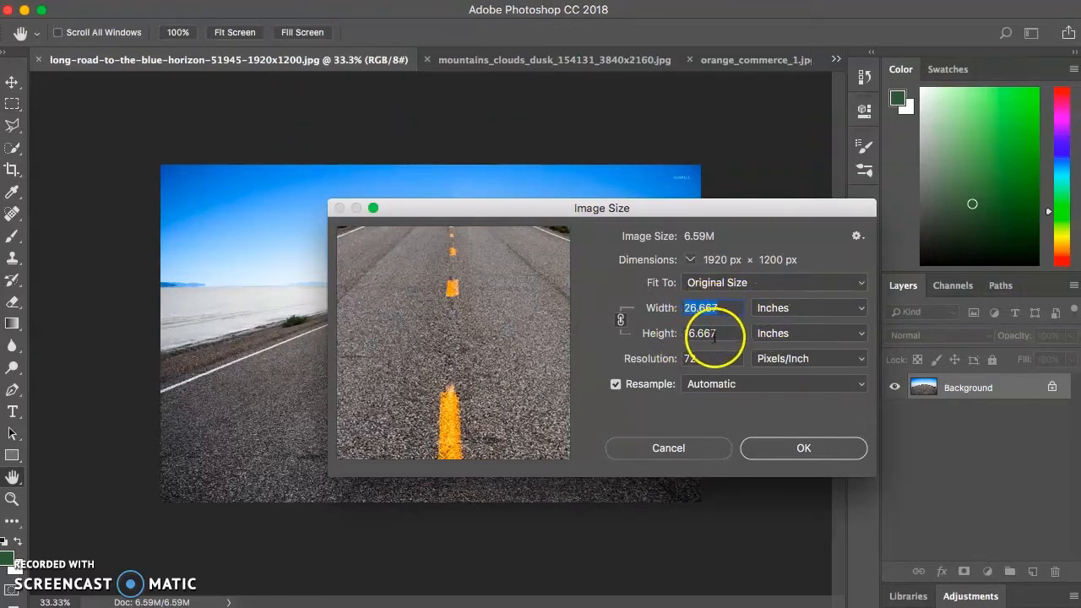
click(676, 359)
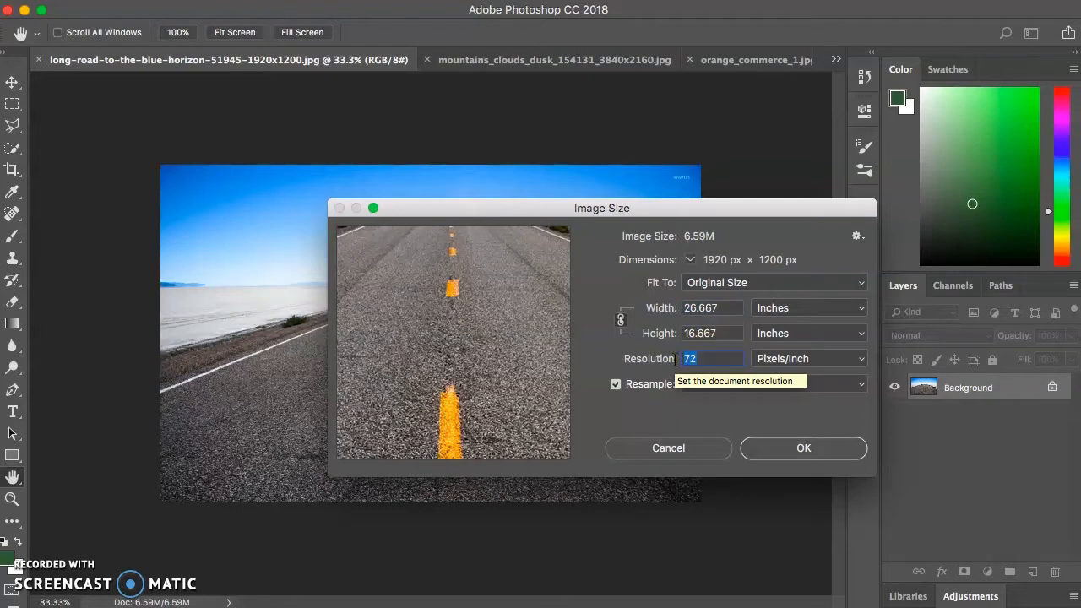
click(732, 359)
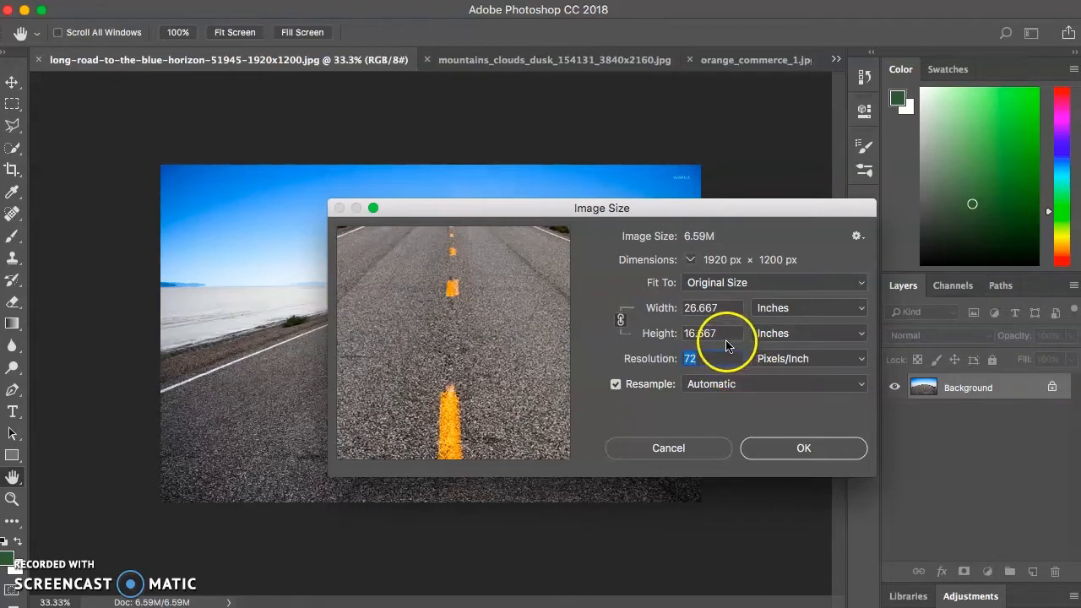
click(714, 333)
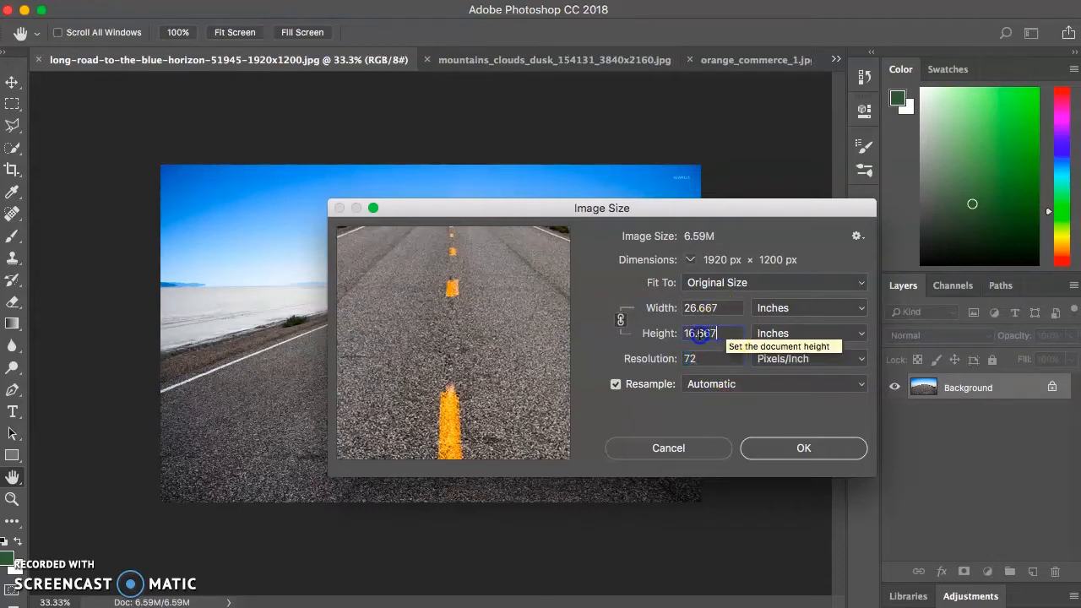
click(730, 310)
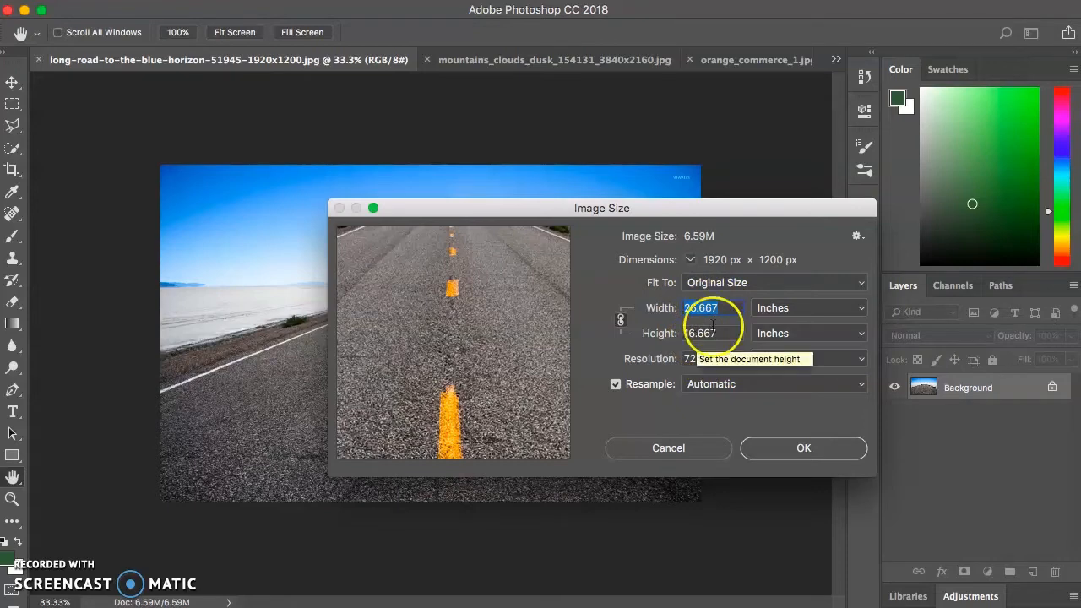
click(697, 446)
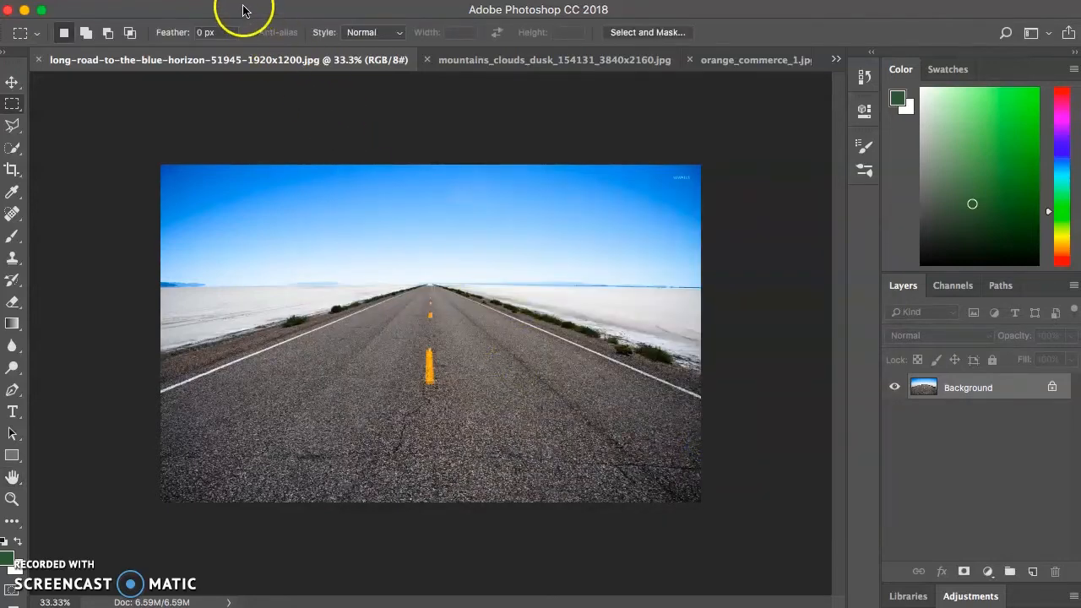
Extend the road image's canvas upward to a height of 26 inches with the anchor at bottom centre, and check it with the rulers
click(241, 0)
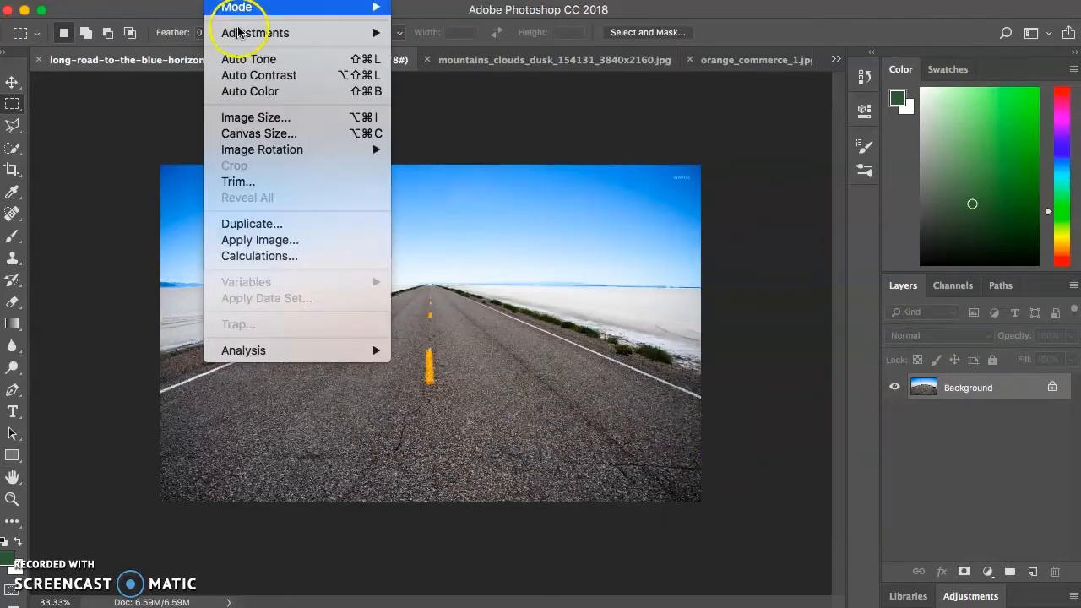
click(250, 135)
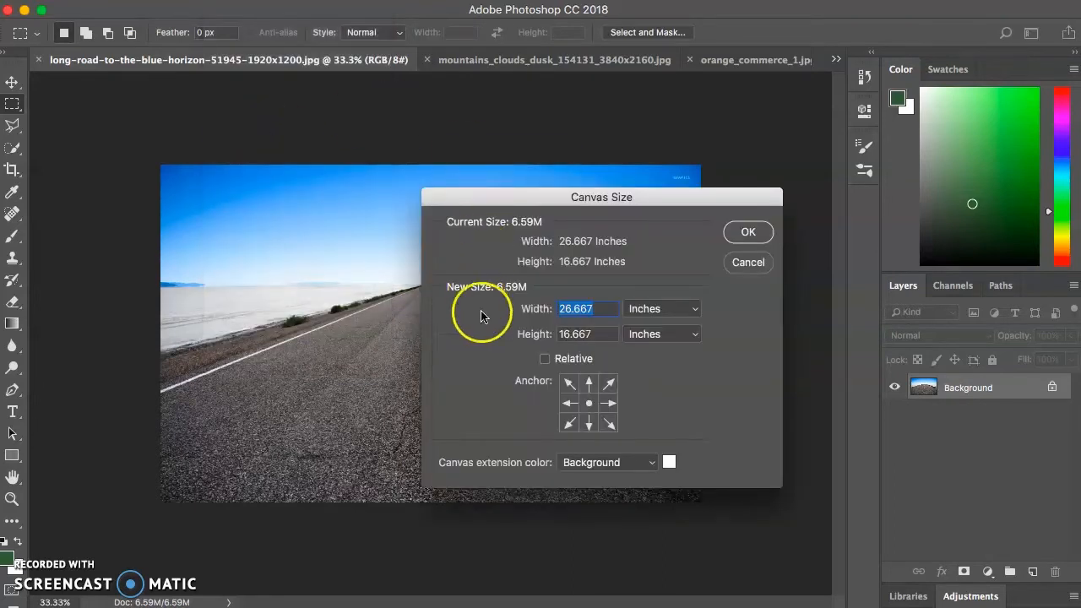
click(599, 335)
click(518, 322)
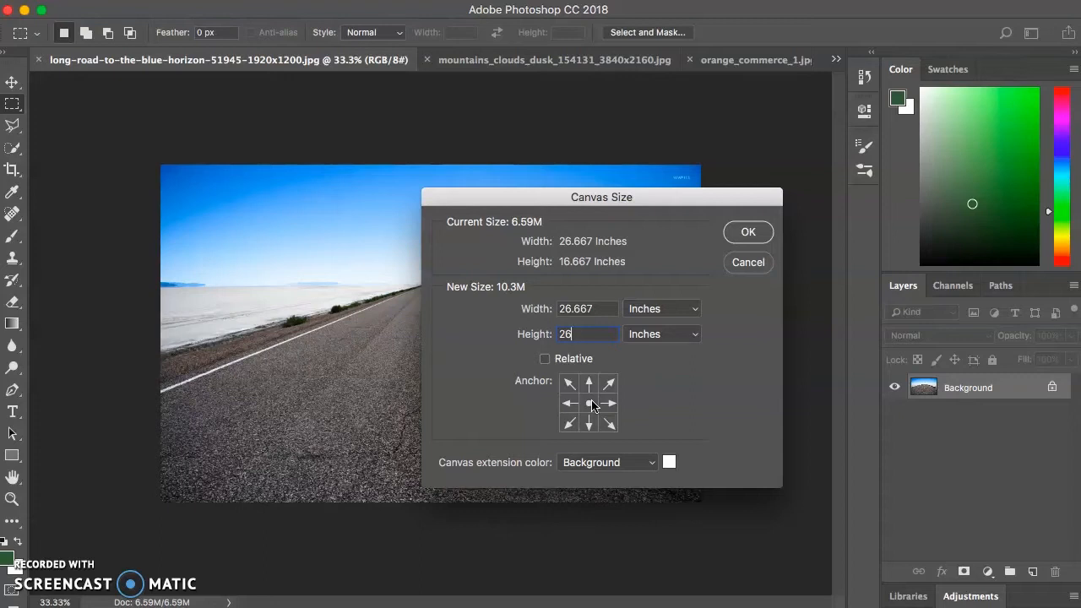
click(589, 423)
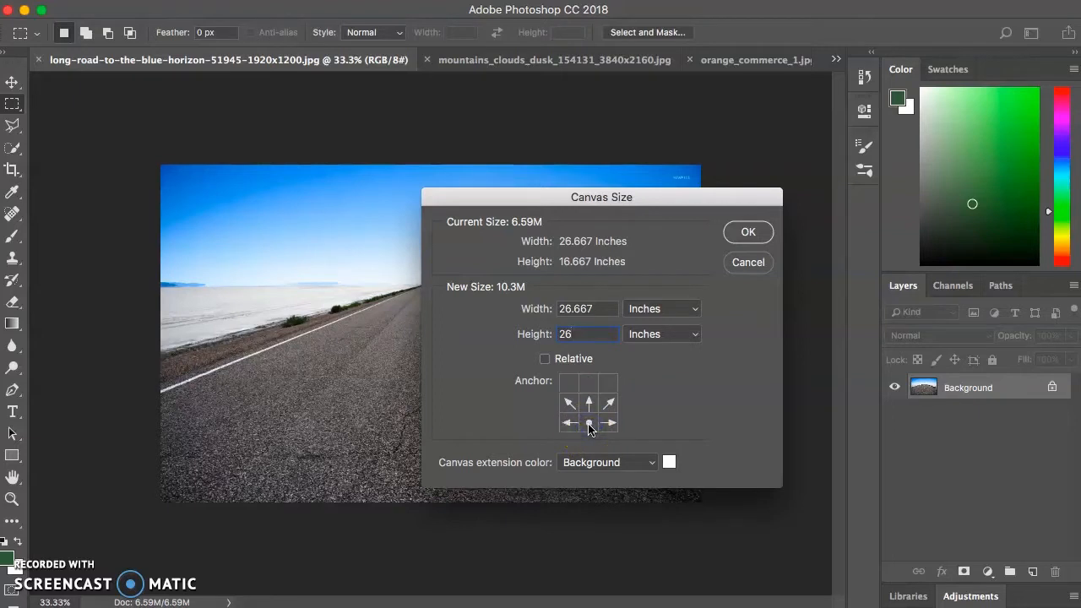
click(589, 426)
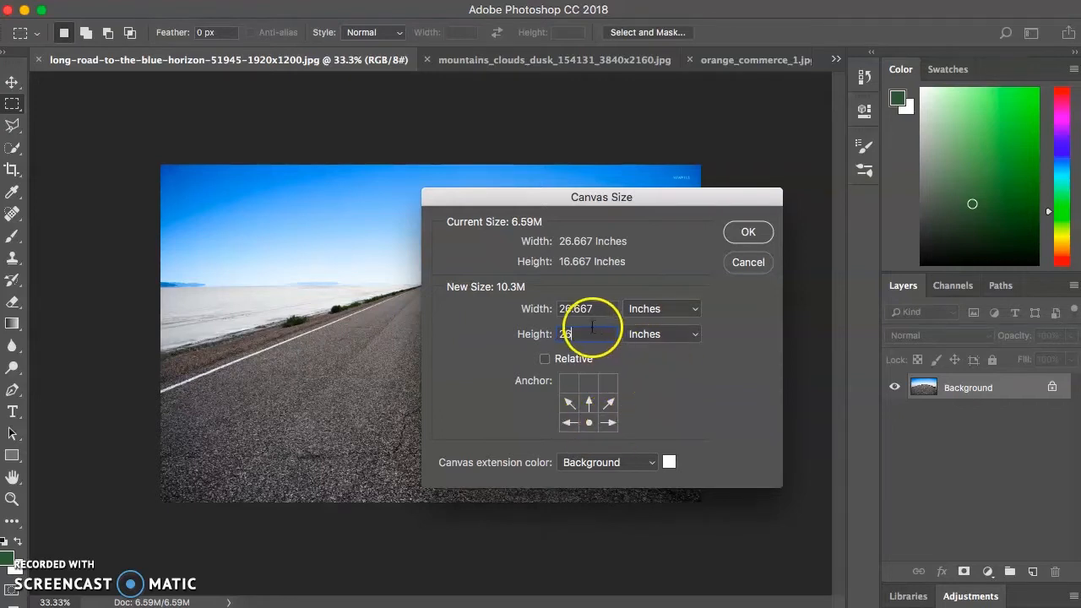
click(752, 232)
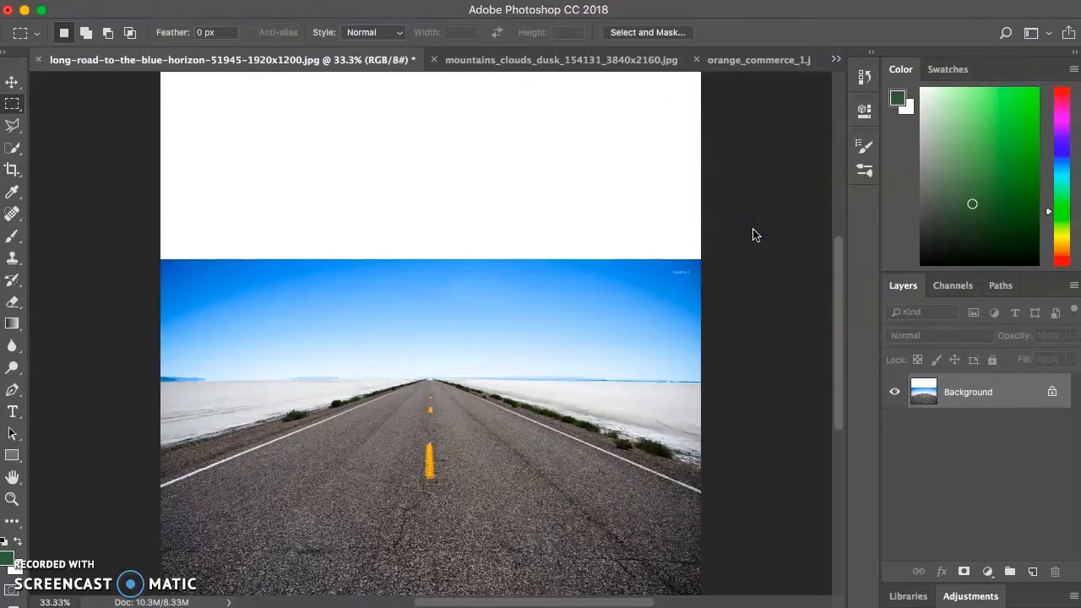
key(super+minus)
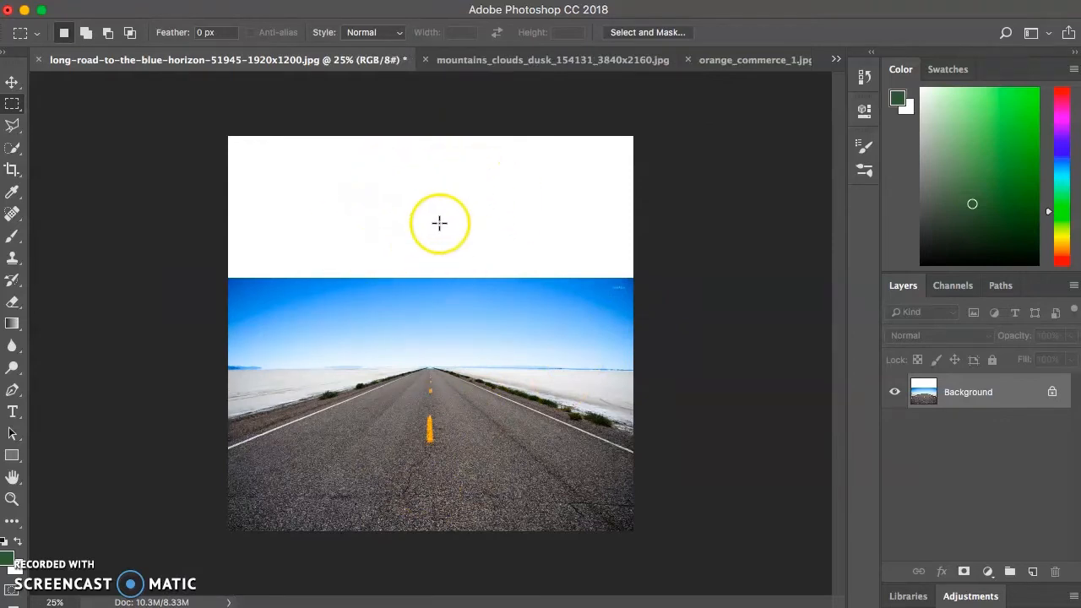
key(super+r)
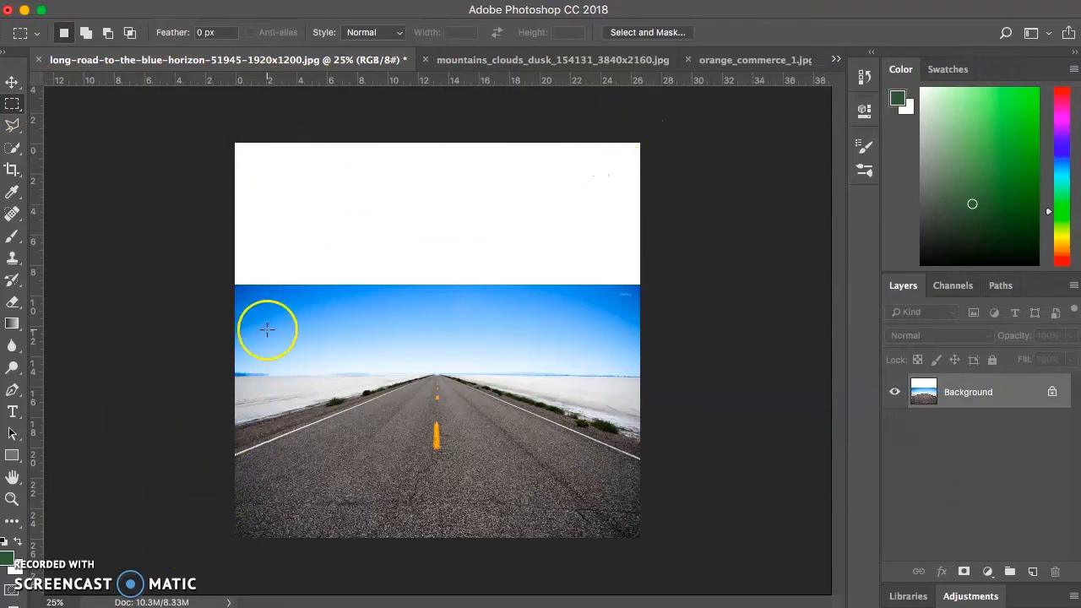
key(super+r)
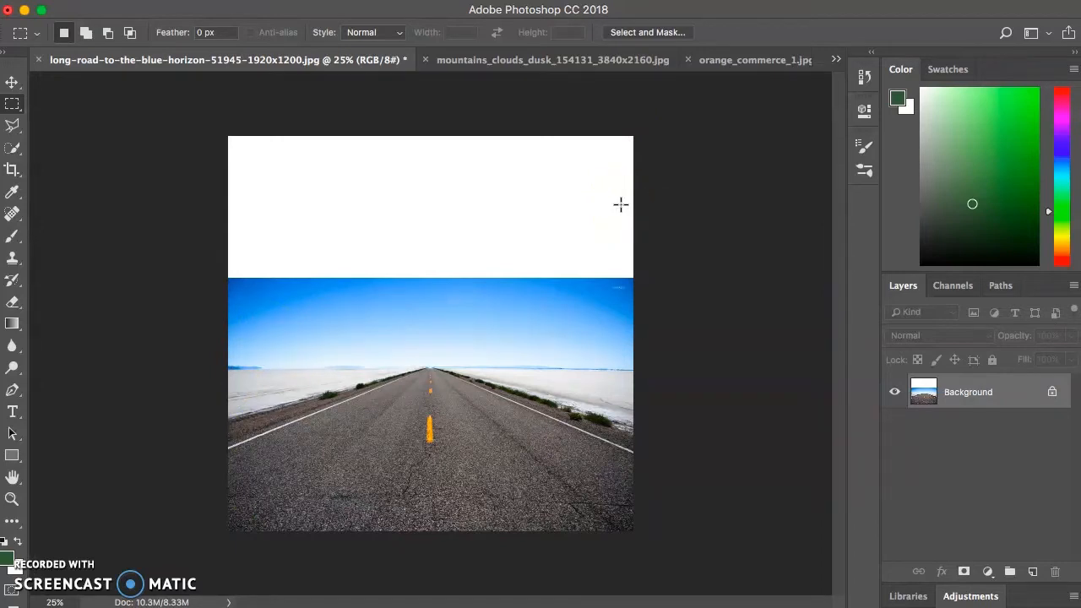
Convert the road image's locked Background into an ordinary layer with the default settings and add a layer mask to it
double_click(968, 395)
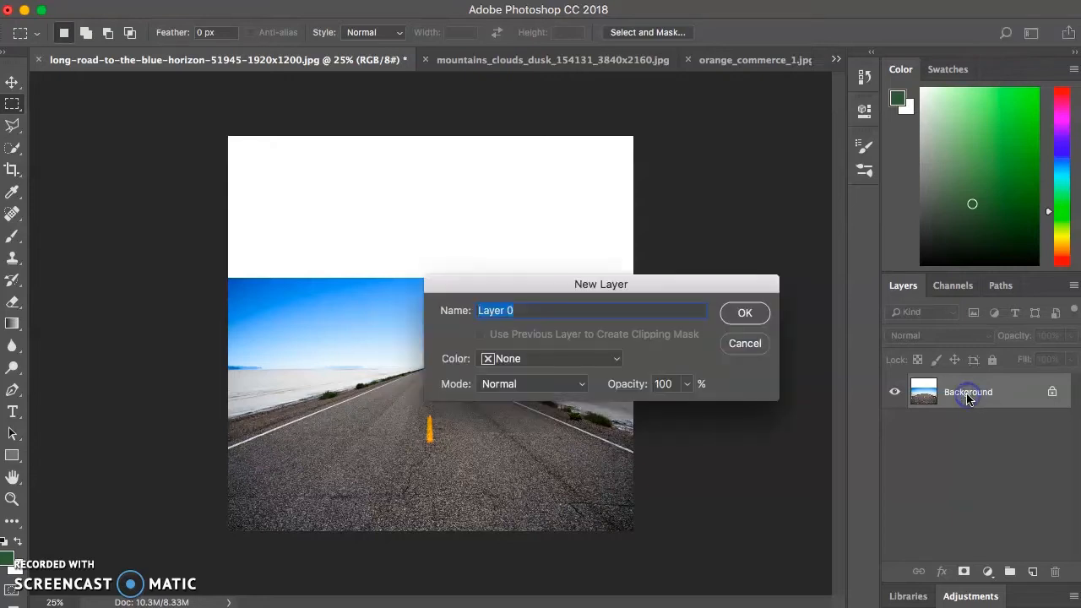
click(746, 313)
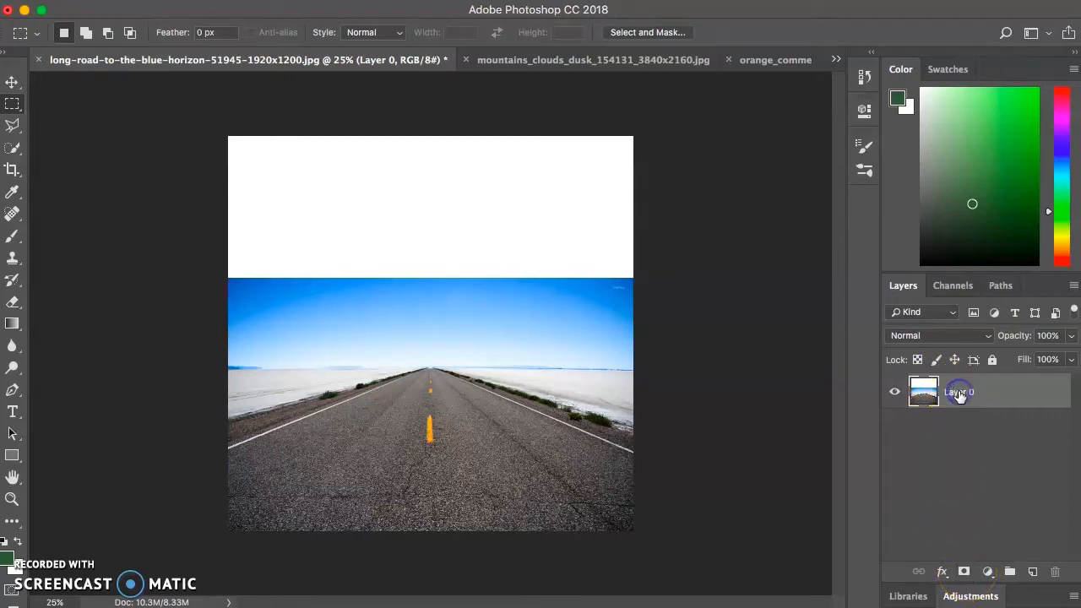
click(963, 572)
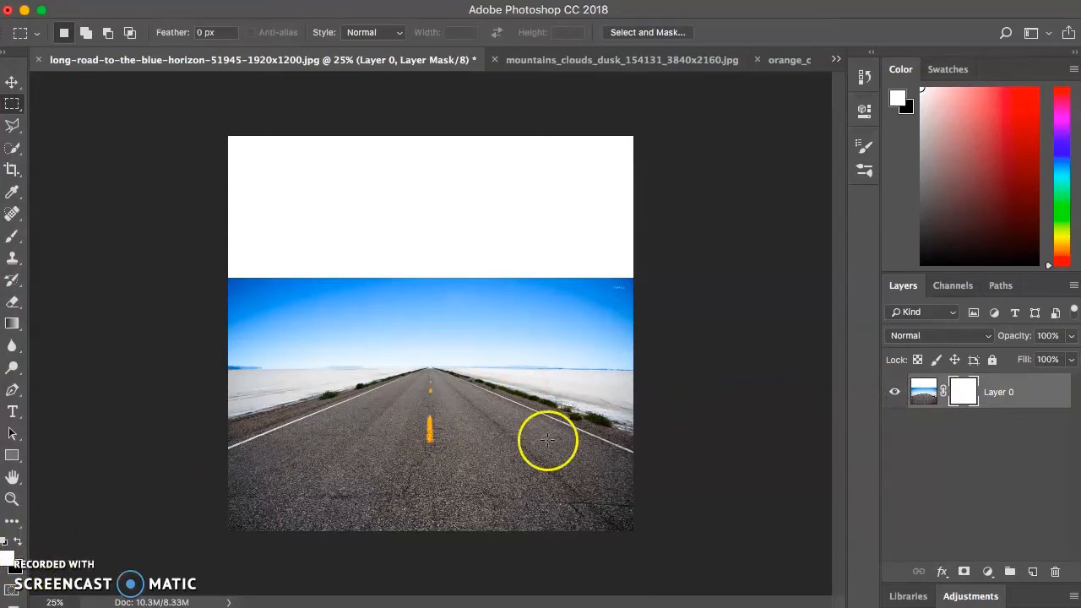
click(922, 394)
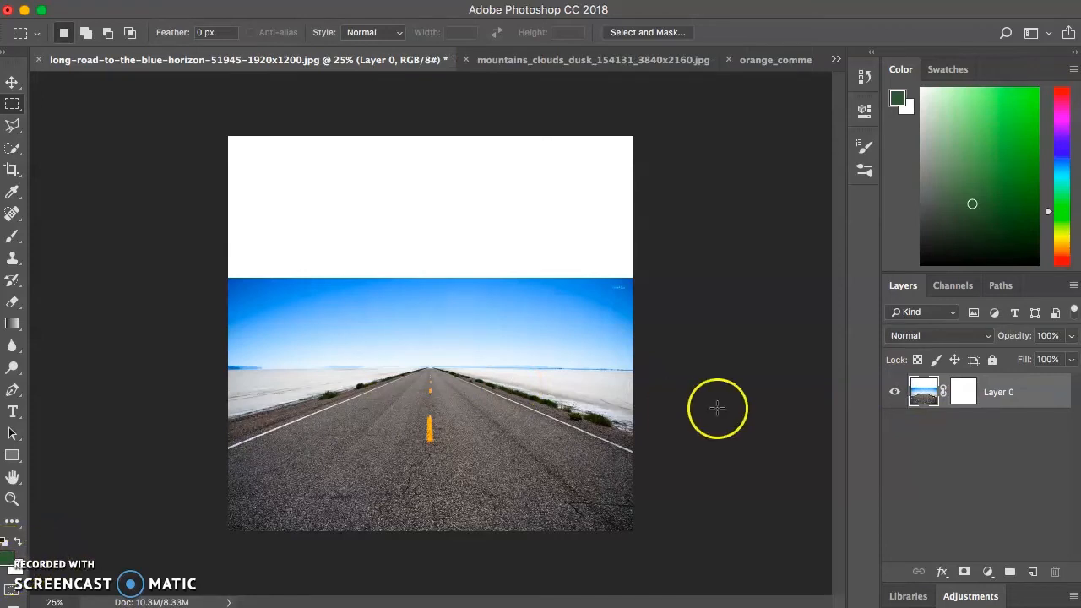
click(964, 392)
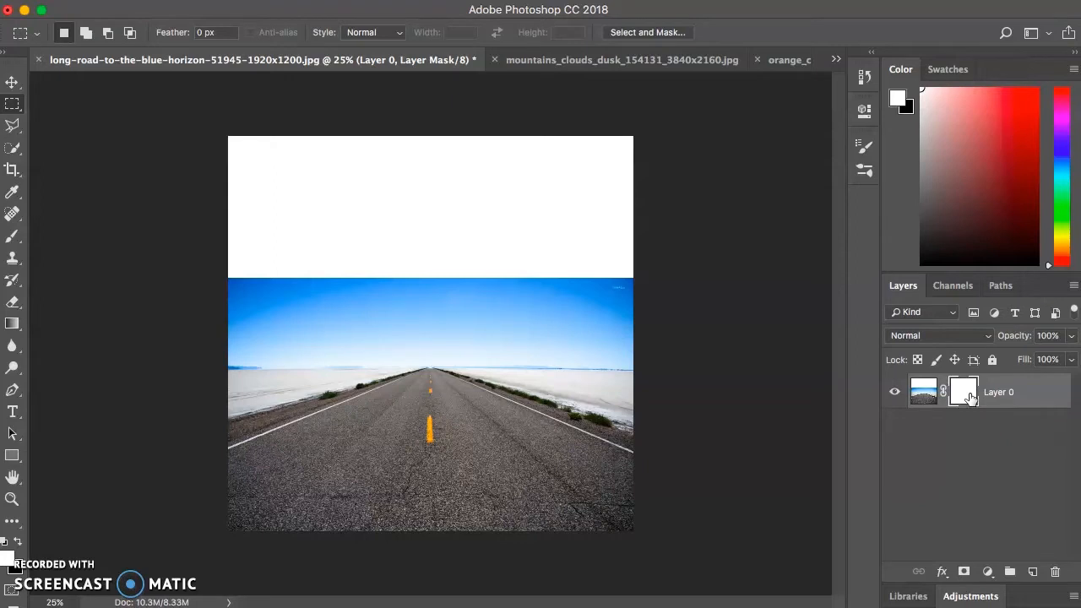
click(924, 394)
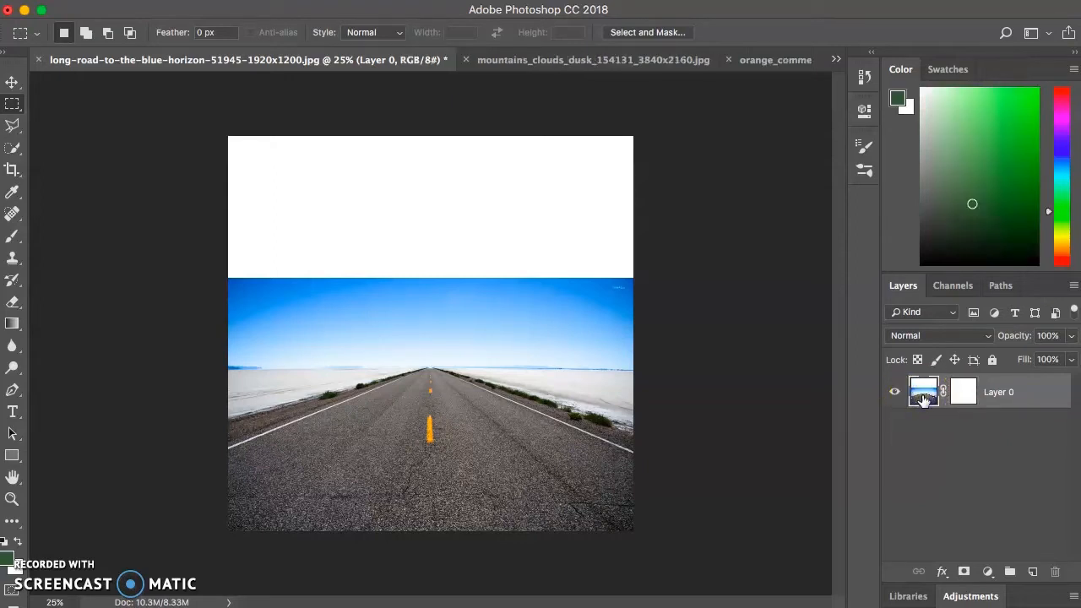
click(965, 392)
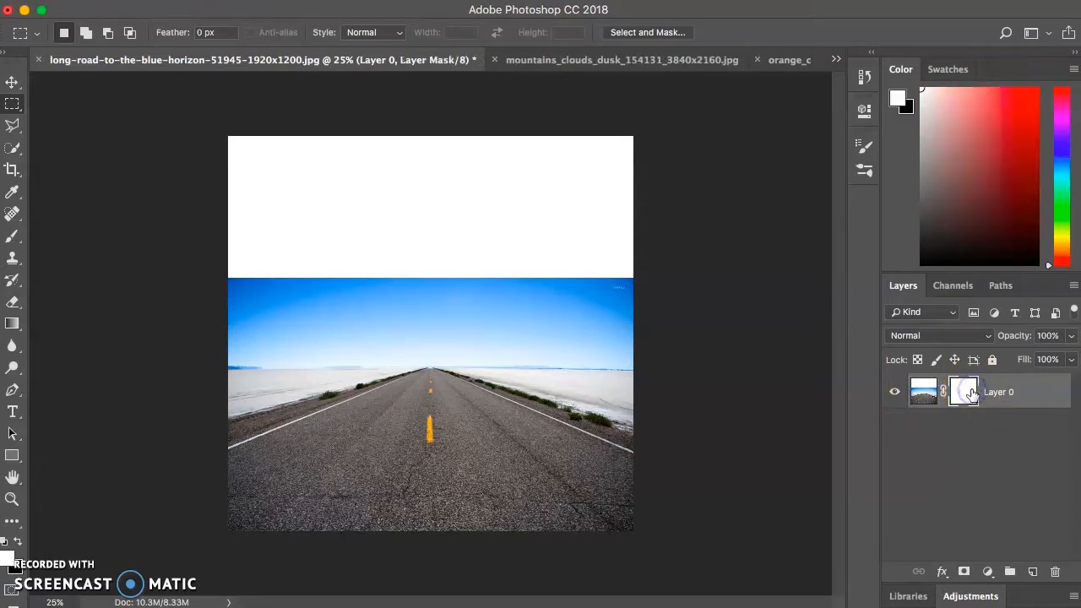
Try the Brush on the layer mask by painting black over the middle of the road, and paint the area back in white
click(11, 239)
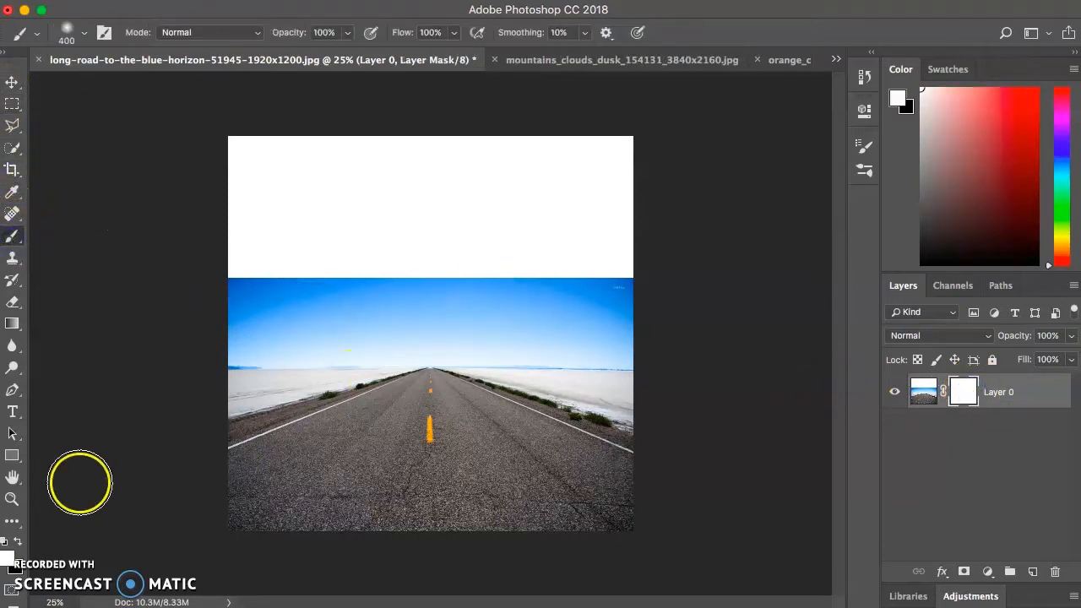
click(18, 542)
mouse_move(439, 398)
mouse_down()
mouse_move(405, 457)
mouse_move(376, 425)
mouse_move(383, 402)
mouse_move(444, 406)
mouse_move(442, 437)
mouse_up()
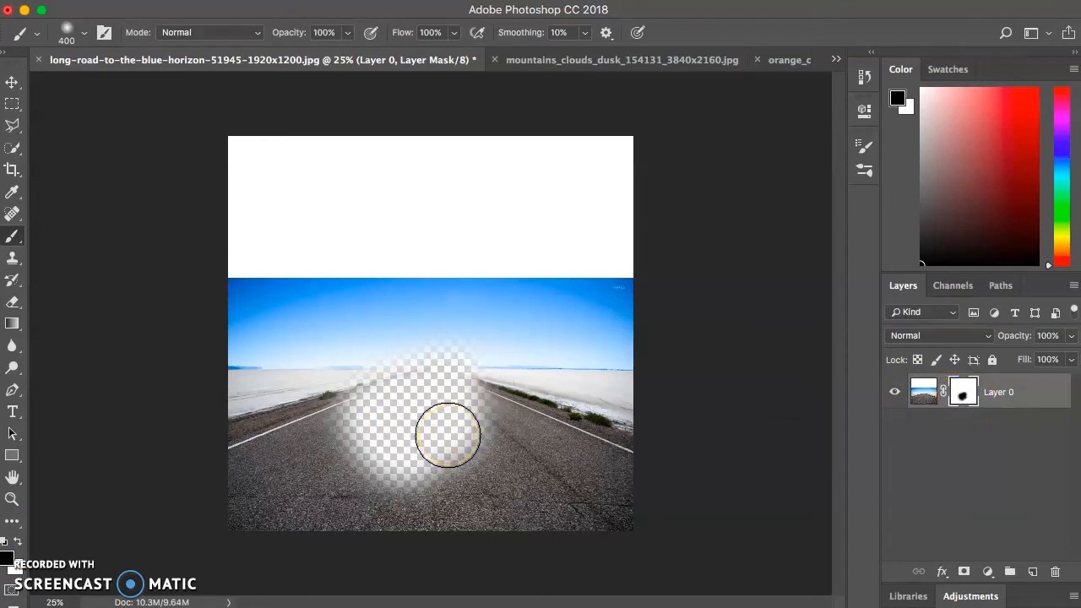
mouse_move(448, 435)
mouse_down()
mouse_move(441, 350)
mouse_move(360, 342)
mouse_move(349, 388)
mouse_move(420, 396)
mouse_up()
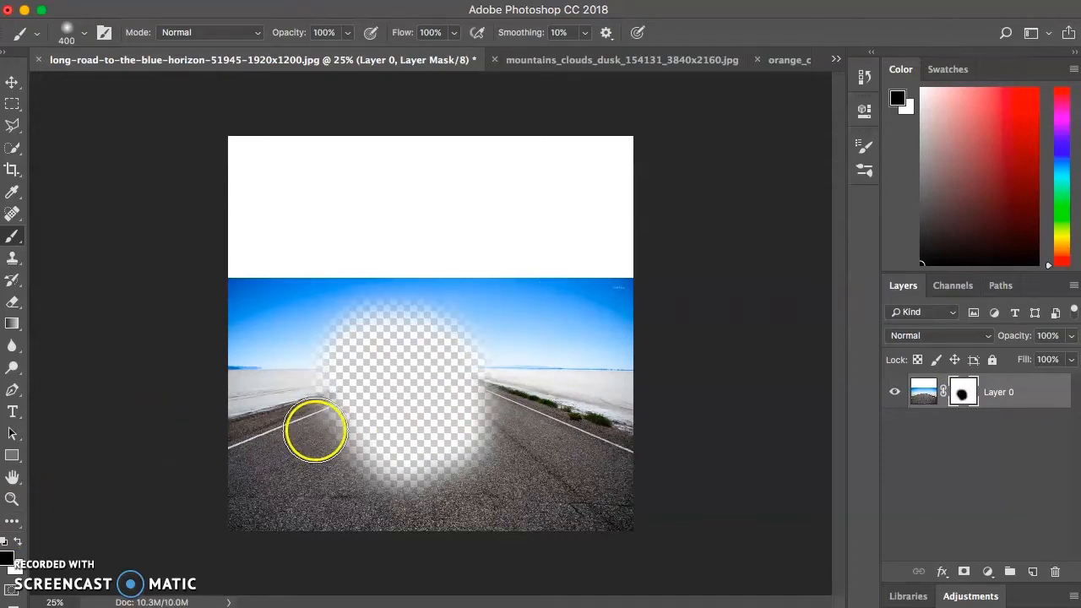
click(18, 544)
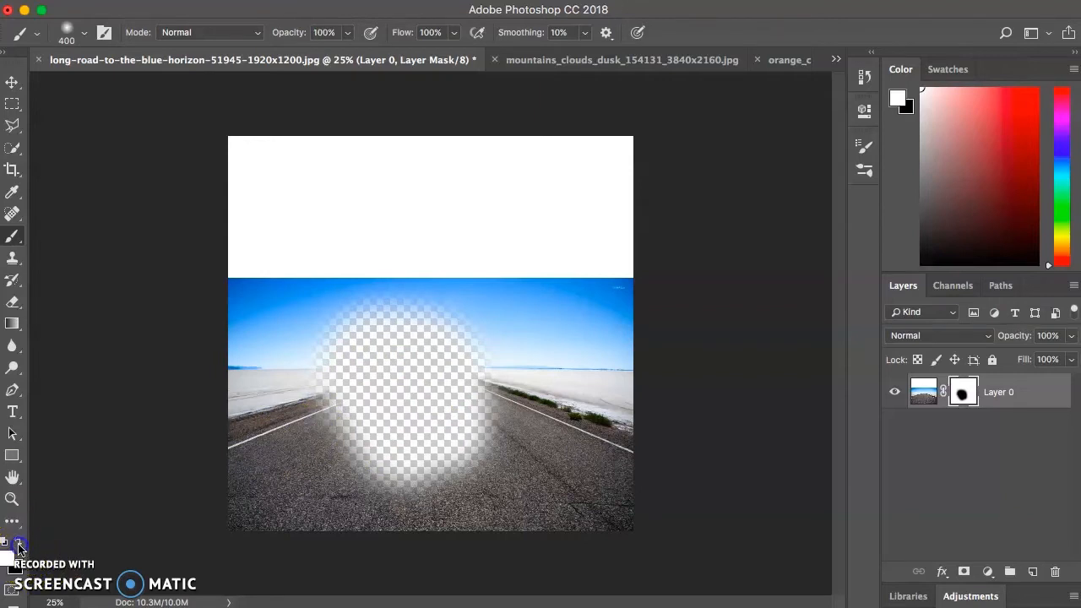
mouse_move(363, 313)
mouse_down()
mouse_move(320, 343)
mouse_move(338, 380)
mouse_move(401, 300)
mouse_move(443, 338)
mouse_move(391, 387)
mouse_move(356, 402)
mouse_move(360, 437)
mouse_move(425, 404)
mouse_move(448, 348)
mouse_move(429, 335)
mouse_move(335, 370)
mouse_move(407, 463)
mouse_move(497, 469)
mouse_move(473, 423)
mouse_move(480, 456)
mouse_move(470, 391)
mouse_move(502, 404)
mouse_move(455, 383)
mouse_move(460, 338)
mouse_move(477, 408)
mouse_move(406, 366)
mouse_move(447, 395)
mouse_move(391, 445)
mouse_move(316, 409)
mouse_move(323, 440)
mouse_move(292, 312)
mouse_move(402, 364)
mouse_move(376, 353)
mouse_up()
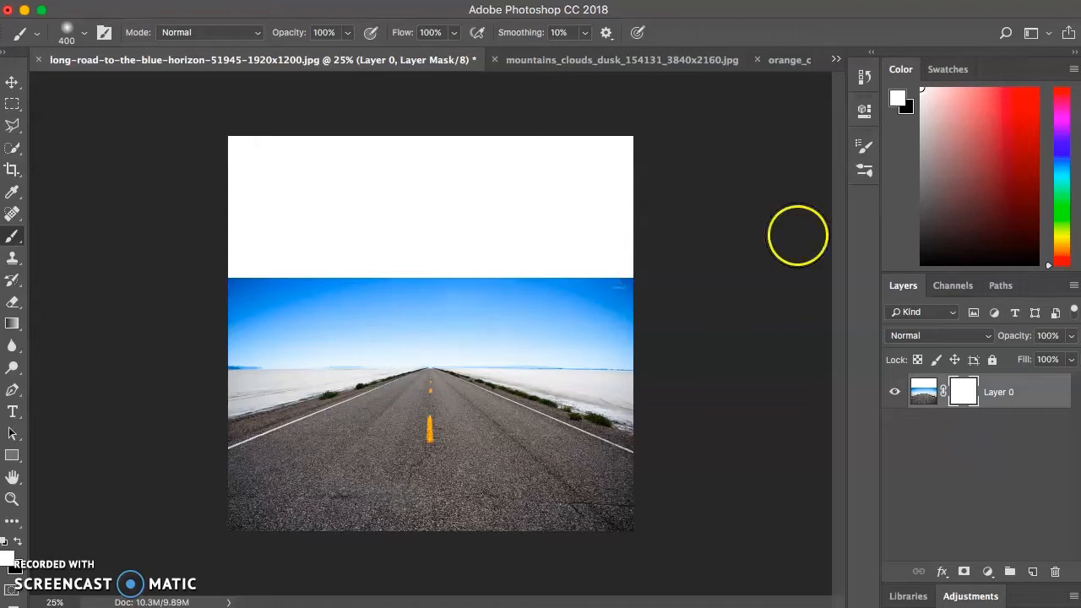
With the layer mask active, make a rectangular marquee selection across the full width from the canvas top to the horizon, about 26.67 by 15.28 inches
click(967, 392)
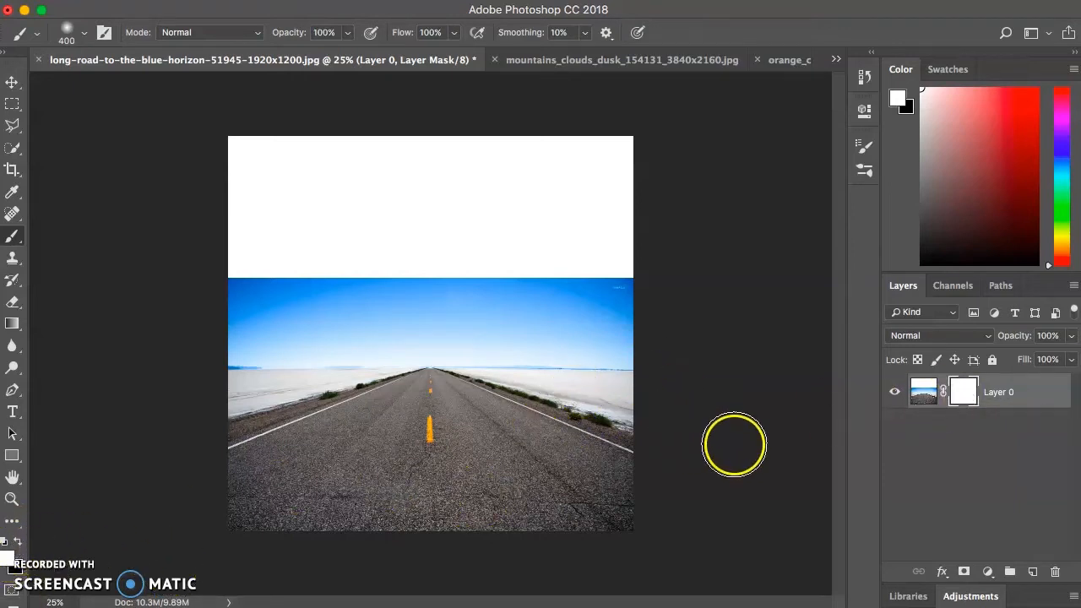
click(961, 390)
drag(452, 266, 562, 323)
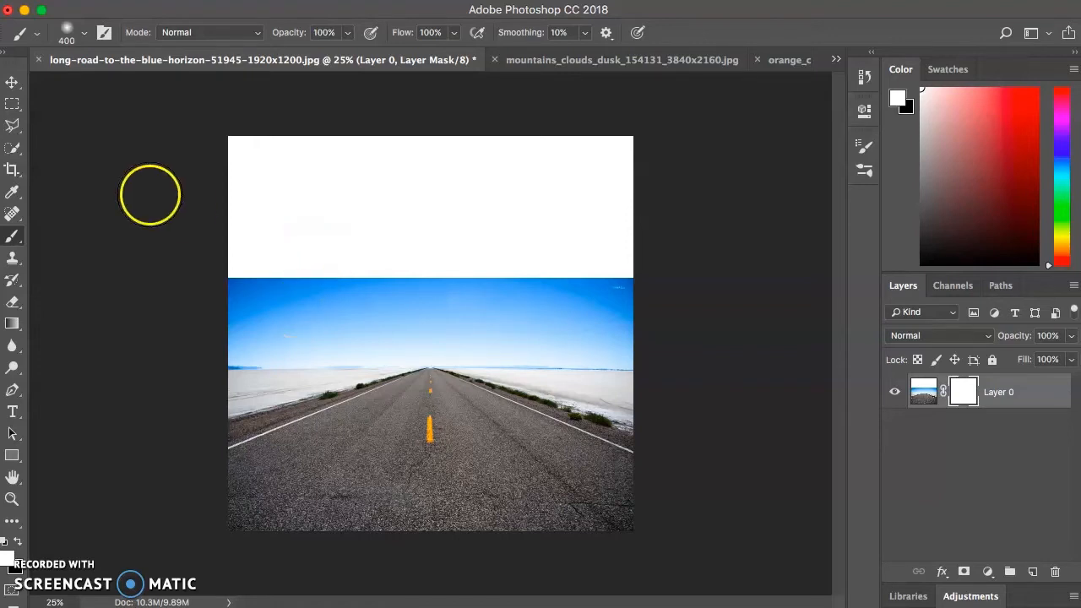
click(14, 104)
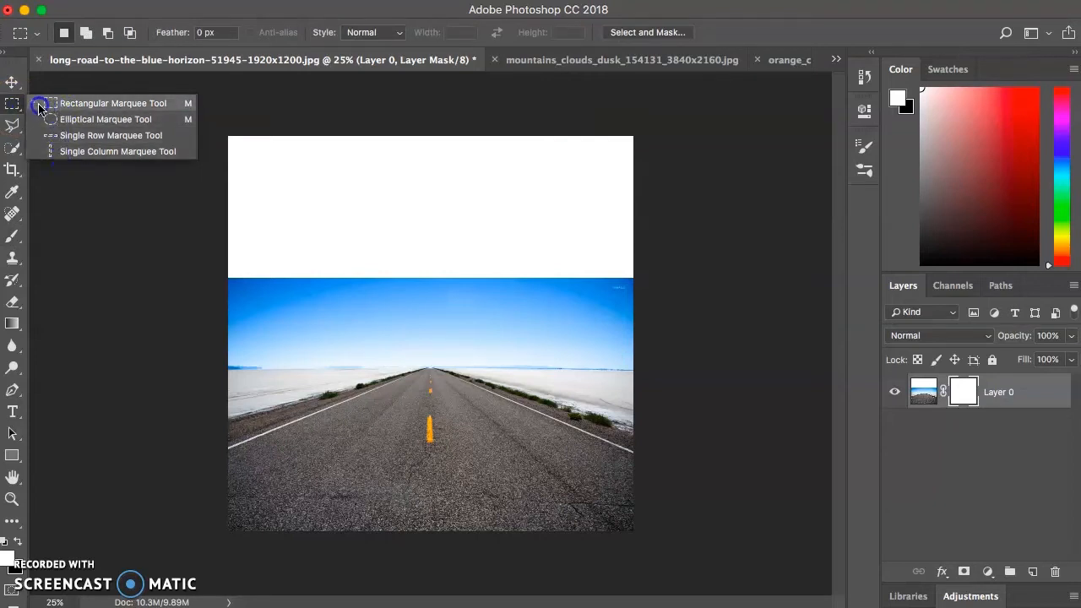
click(66, 104)
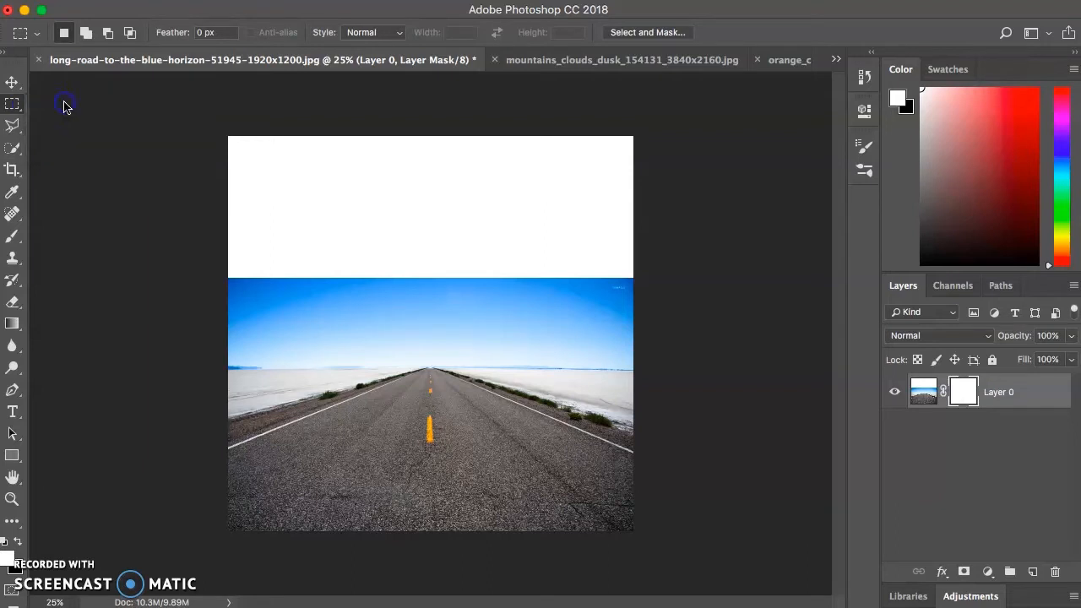
drag(211, 125, 330, 166)
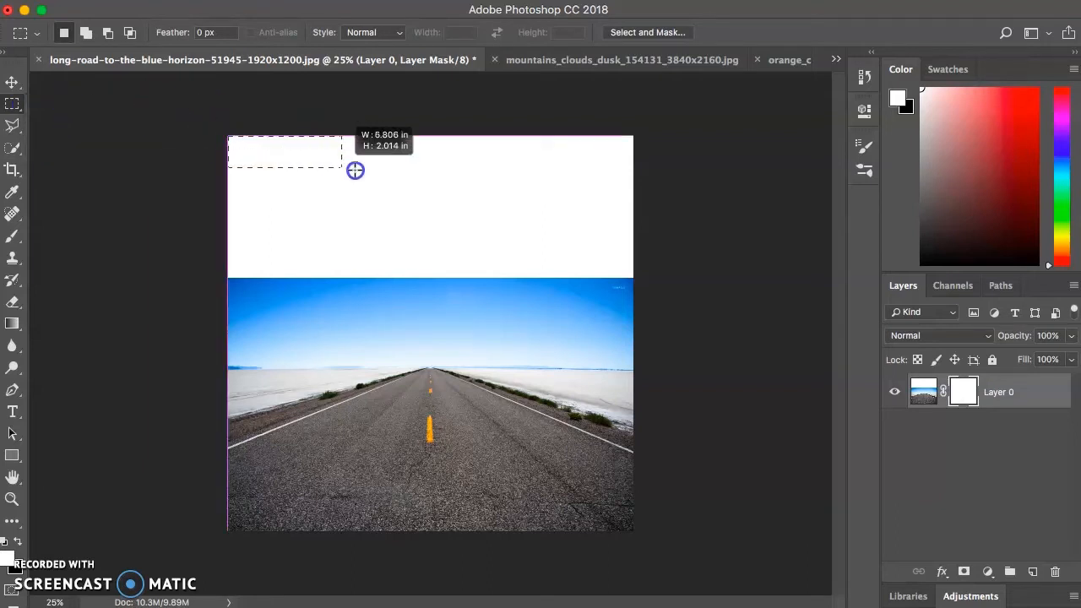
drag(435, 201, 663, 367)
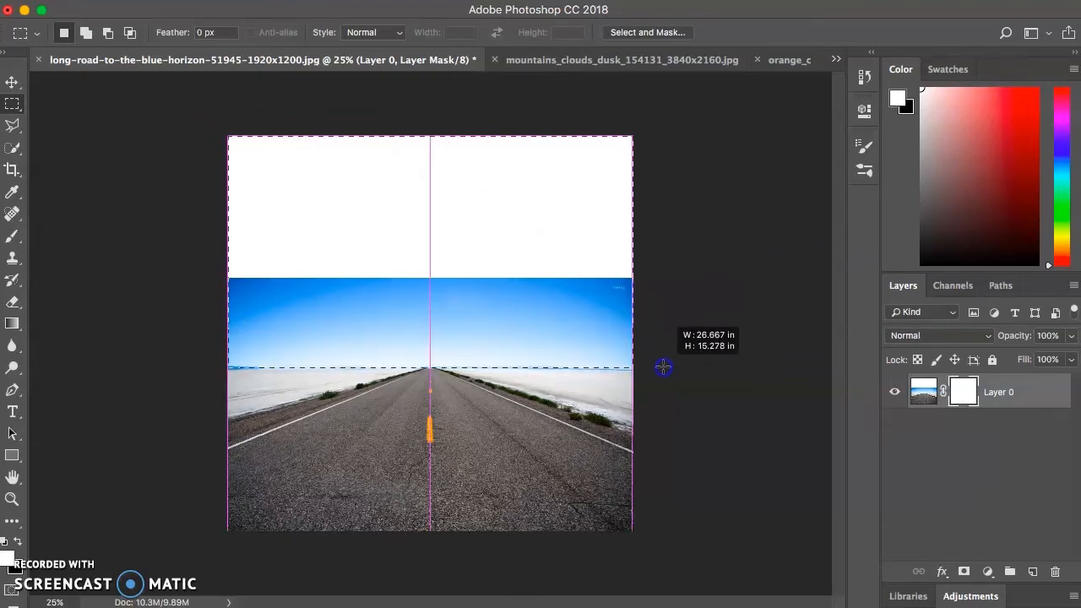
drag(663, 367, 664, 366)
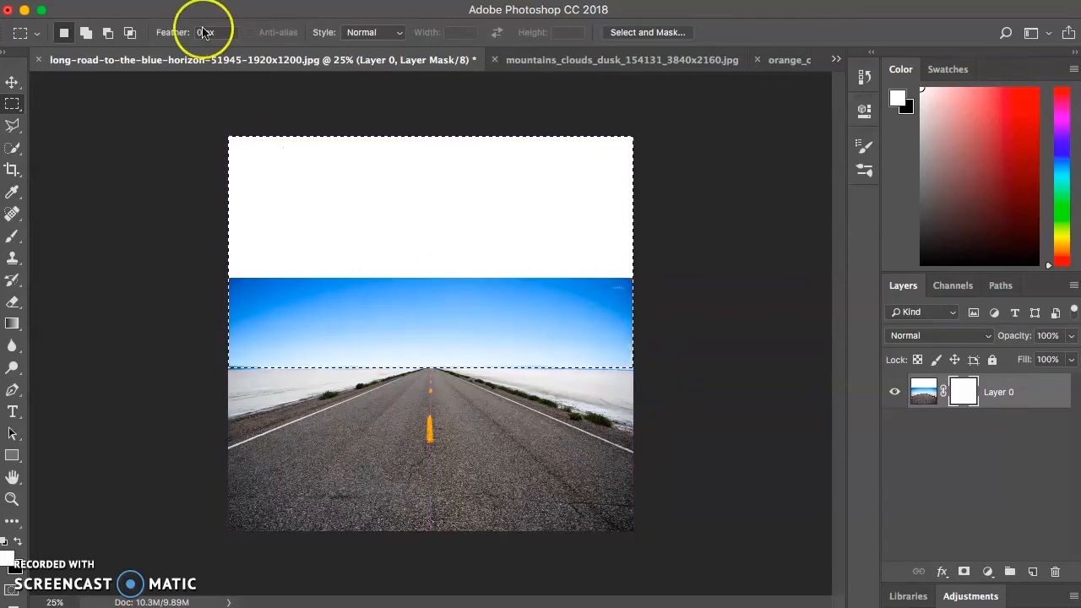
Fill the selected area of the layer mask with the black background colour at 100% opacity, hiding the sky and white area above the horizon
click(182, 1)
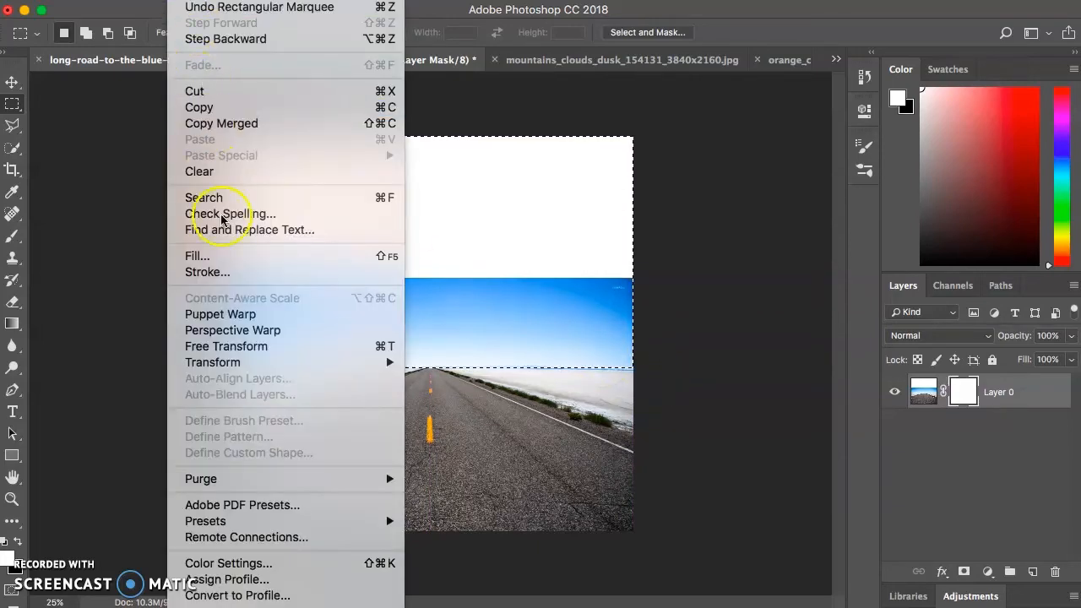
click(226, 253)
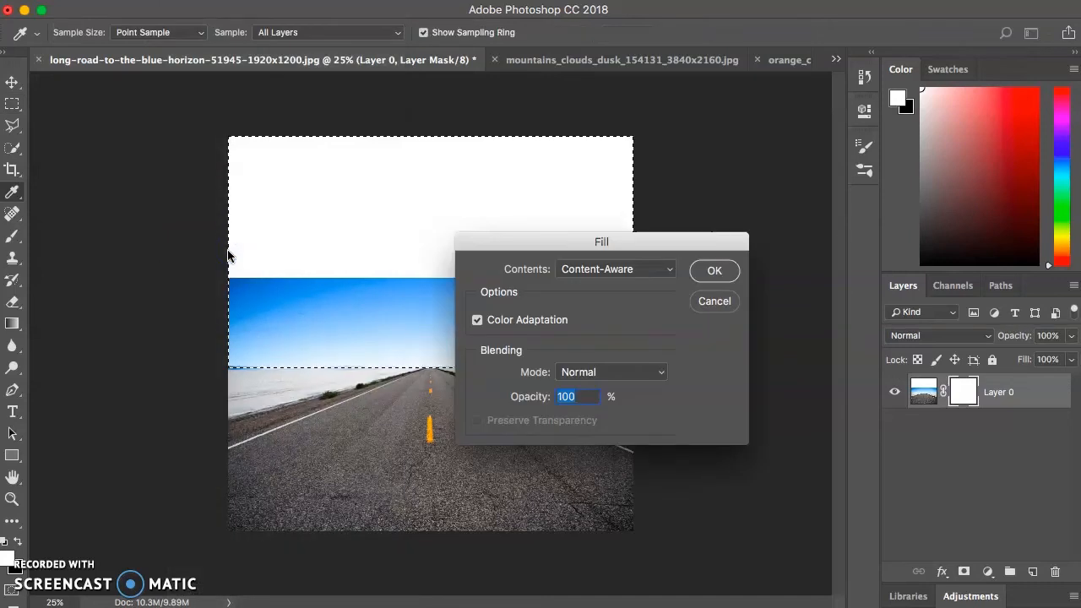
click(627, 270)
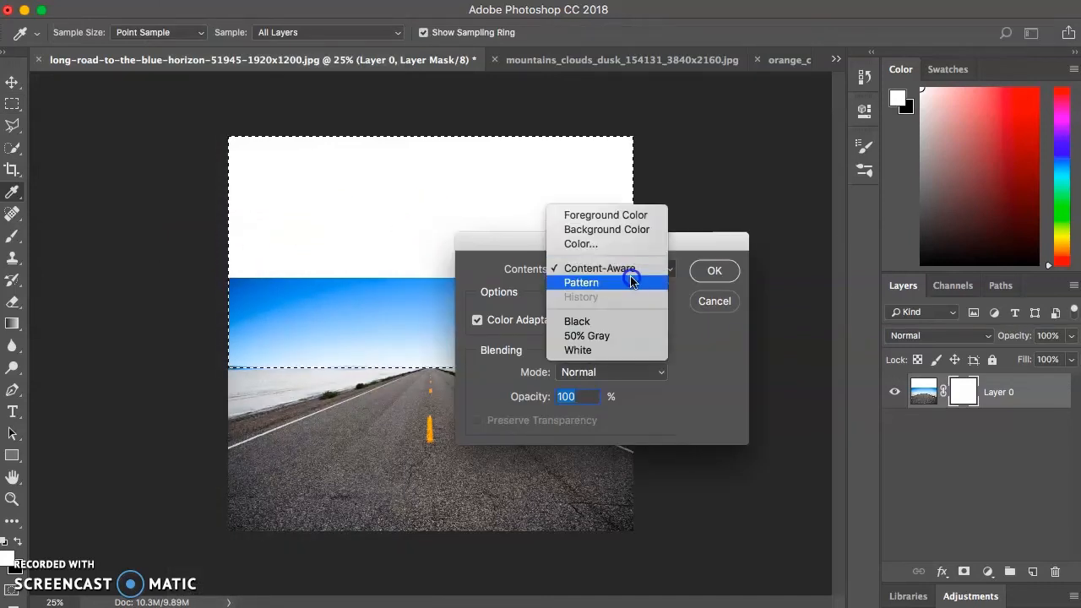
click(623, 230)
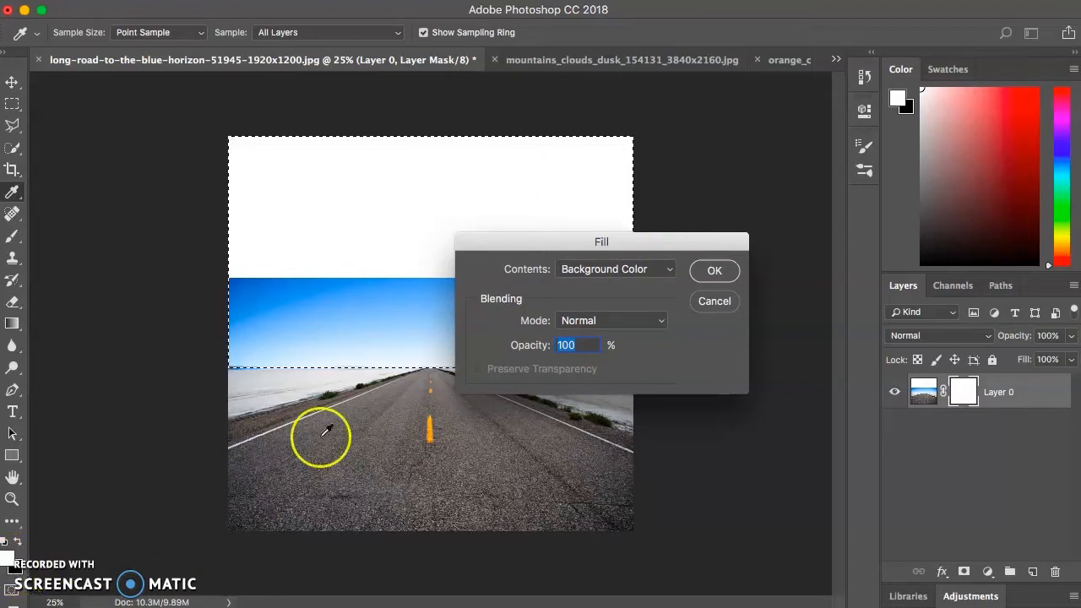
click(714, 272)
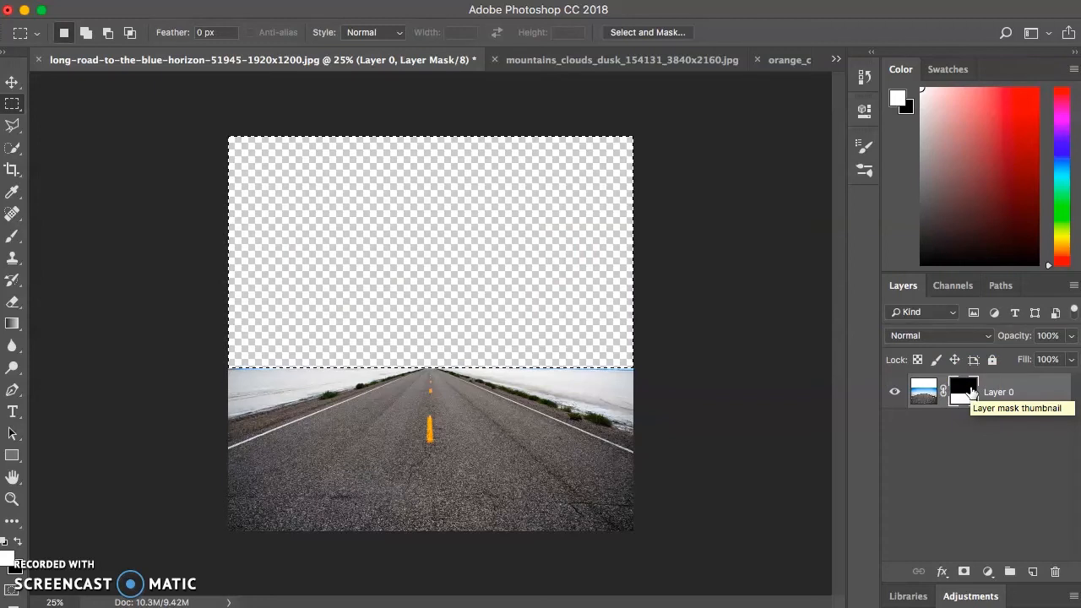
Make the road layer's mask active again and clear the marquee selection
click(898, 497)
click(926, 392)
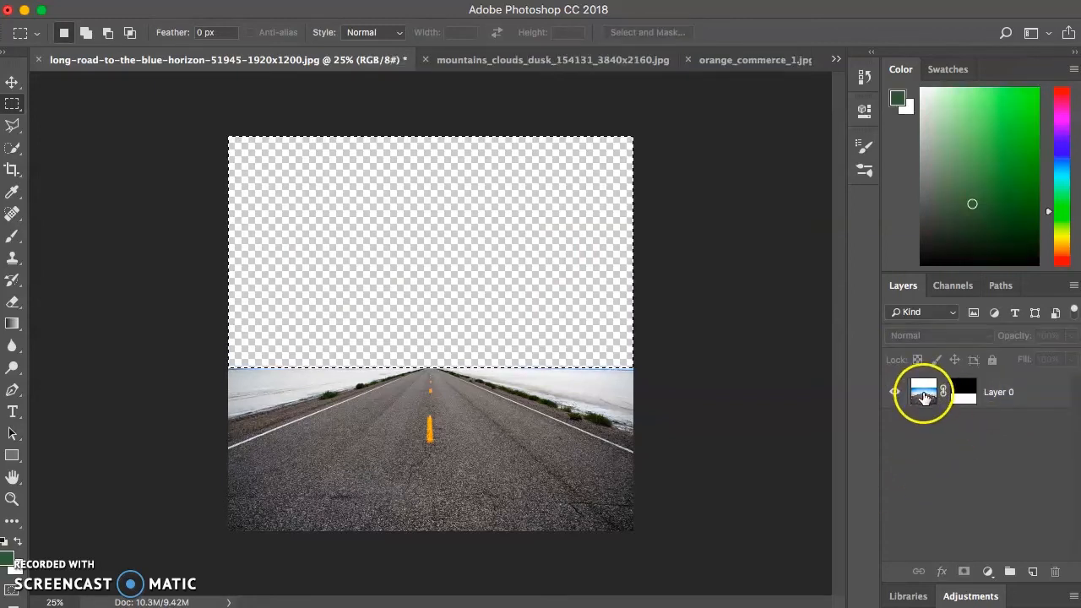
click(924, 395)
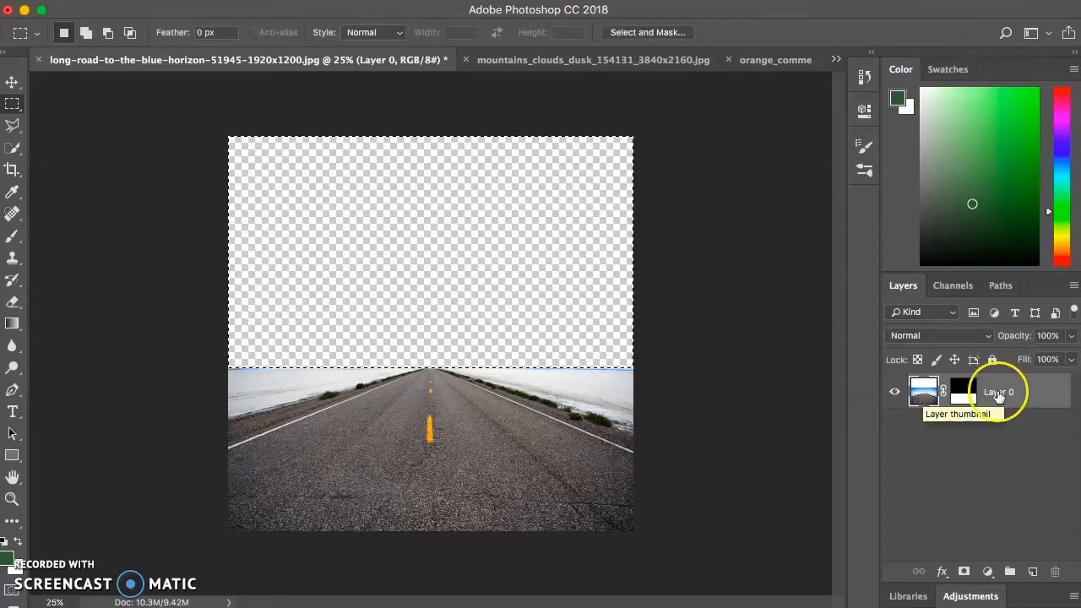
click(968, 394)
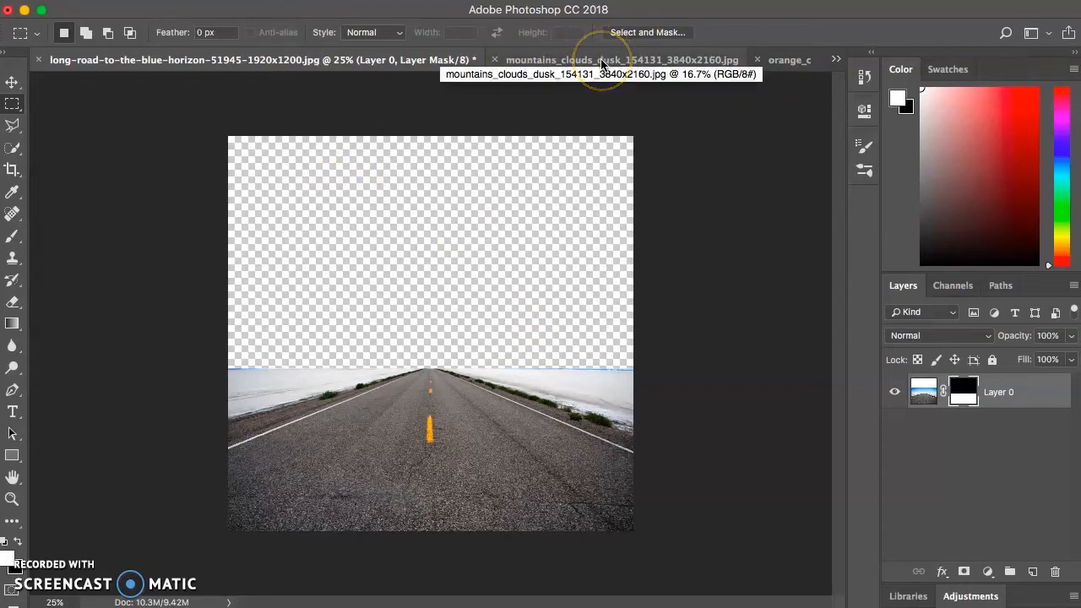
Copy the entire mountains_clouds_dusk image and paste it as a new layer into the long-road document
click(837, 60)
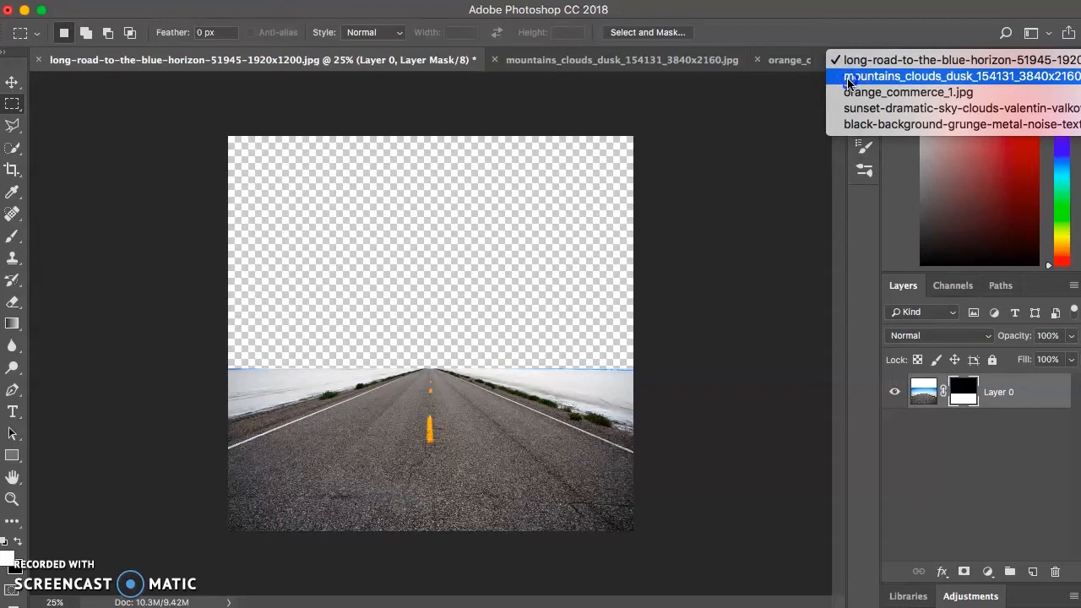
click(850, 78)
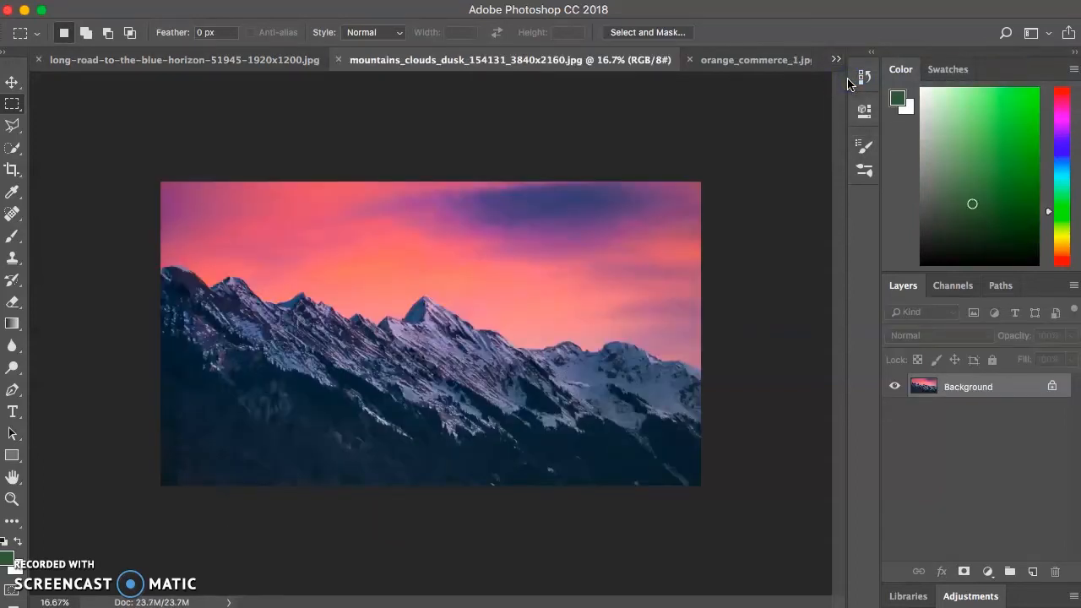
click(18, 106)
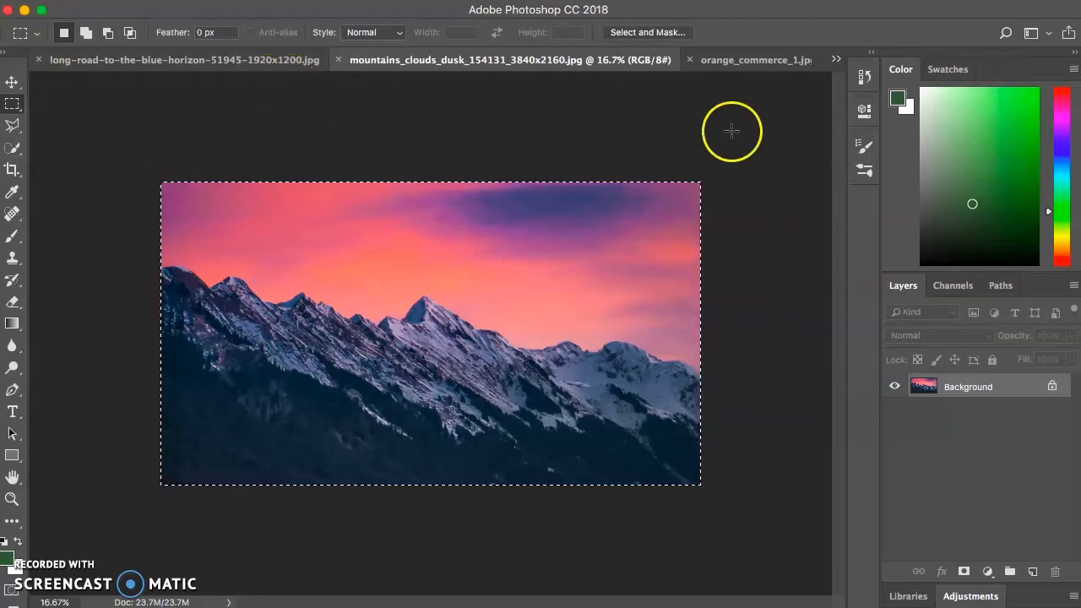
click(839, 58)
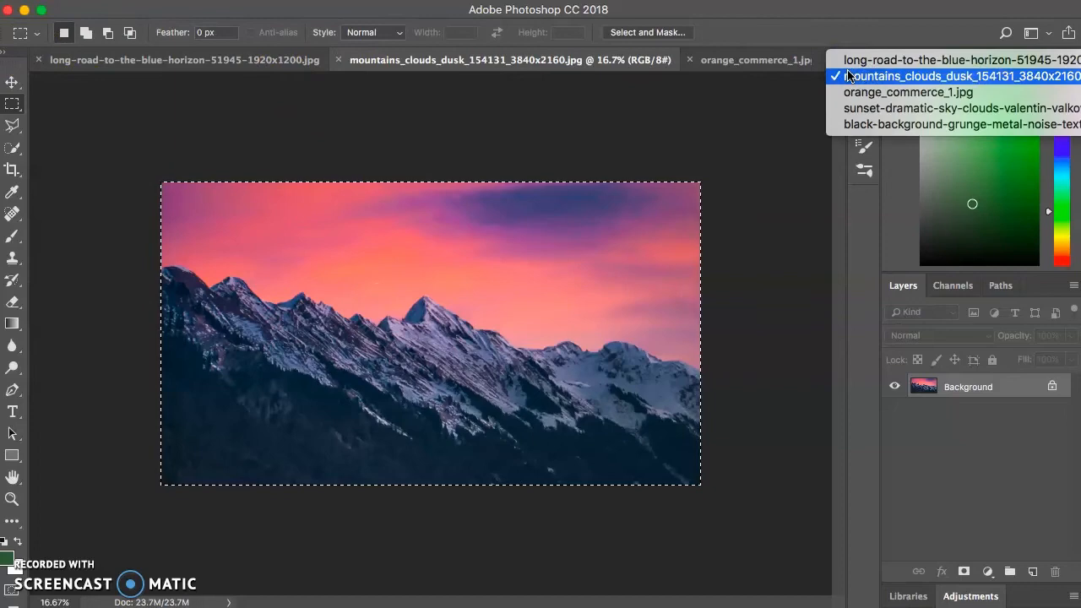
click(855, 60)
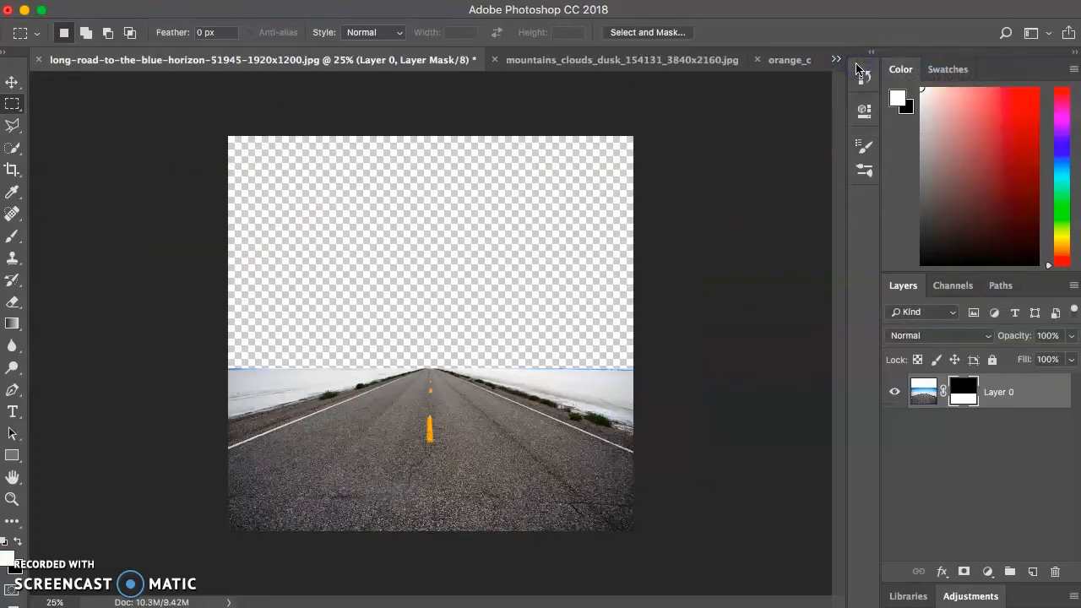
key(super+v)
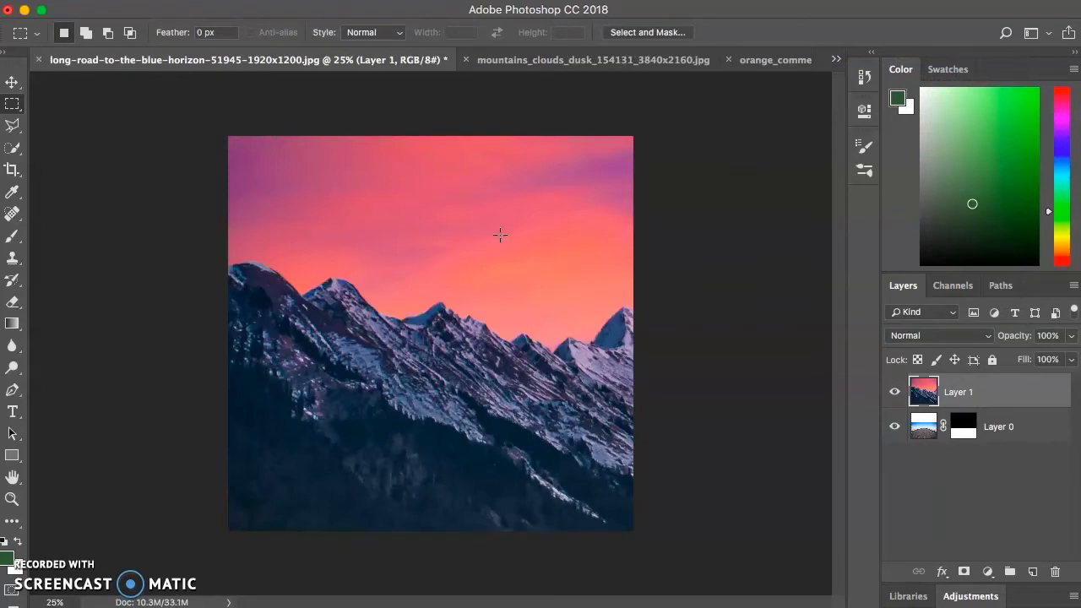
Move the pasted mountain layer sideways so that its highest peak is centred horizontally on the canvas
key(super+minus)
key(super+minus)
key(super+minus)
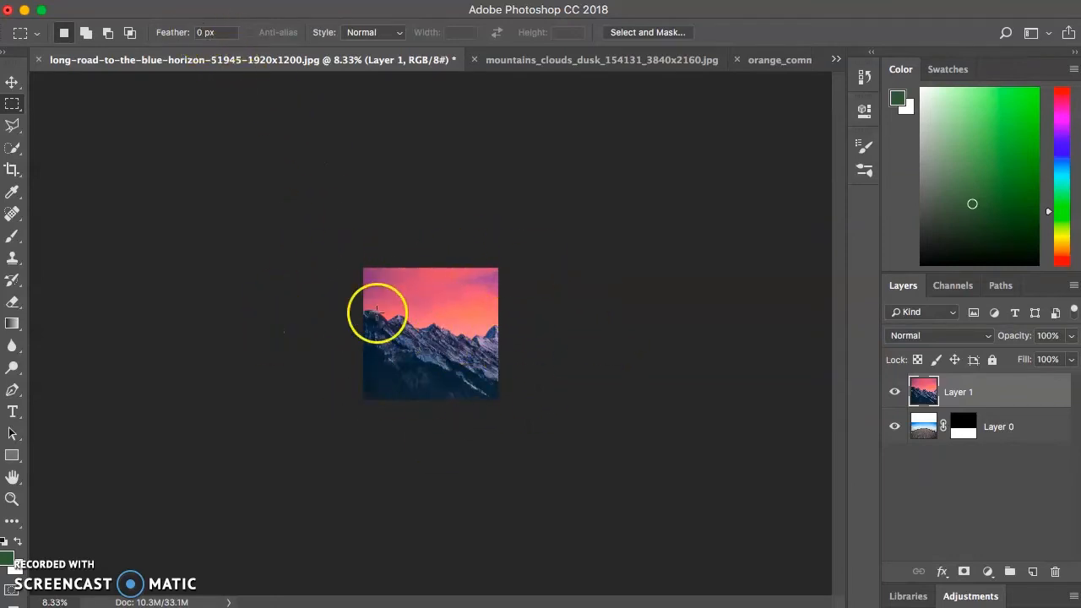
click(12, 82)
drag(397, 311, 345, 321)
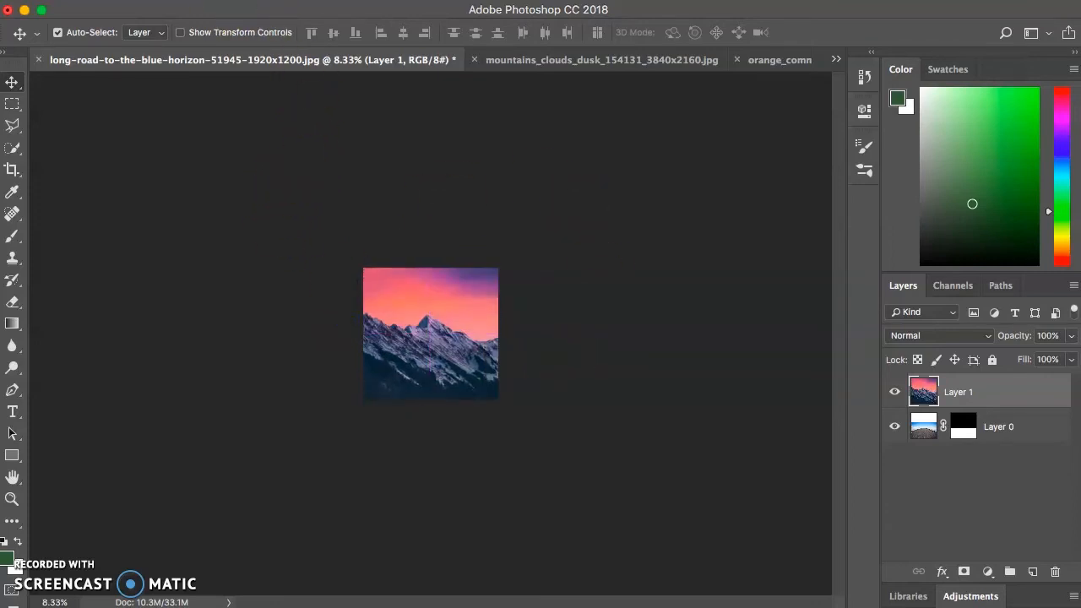
Scale the mountain layer proportionally to about 61% and place it centred near the top of the canvas, at about X 960.5, Y 776.5 px
click(180, 1)
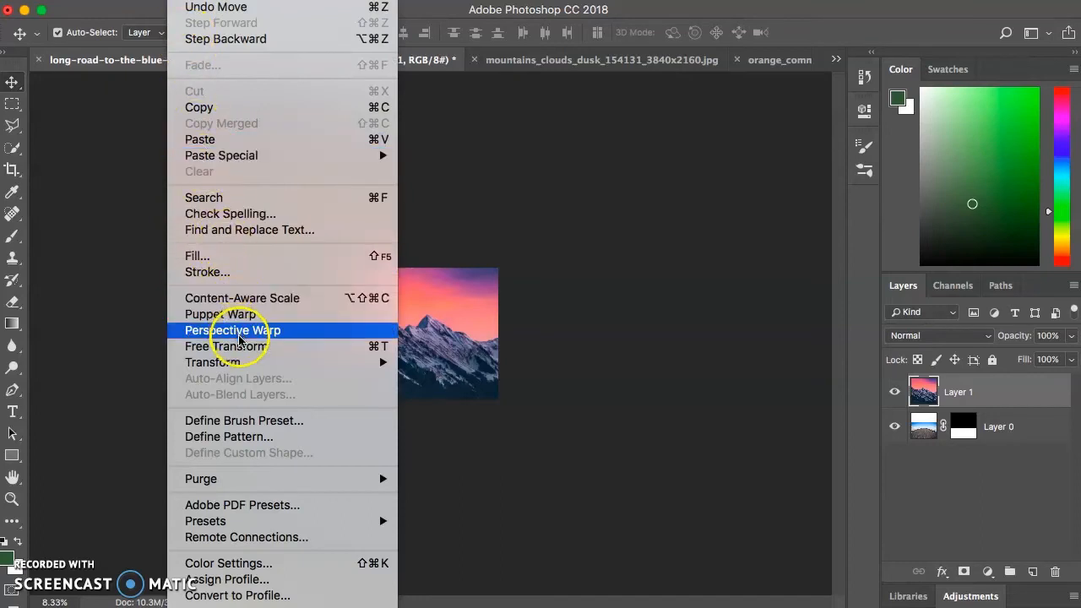
mouse_move(246, 362)
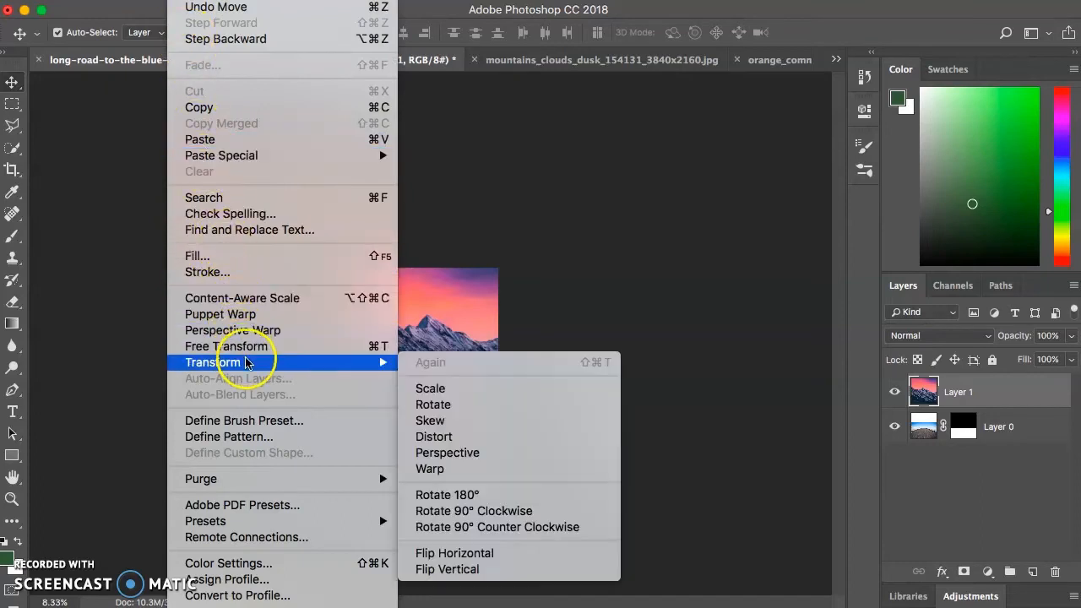
click(454, 388)
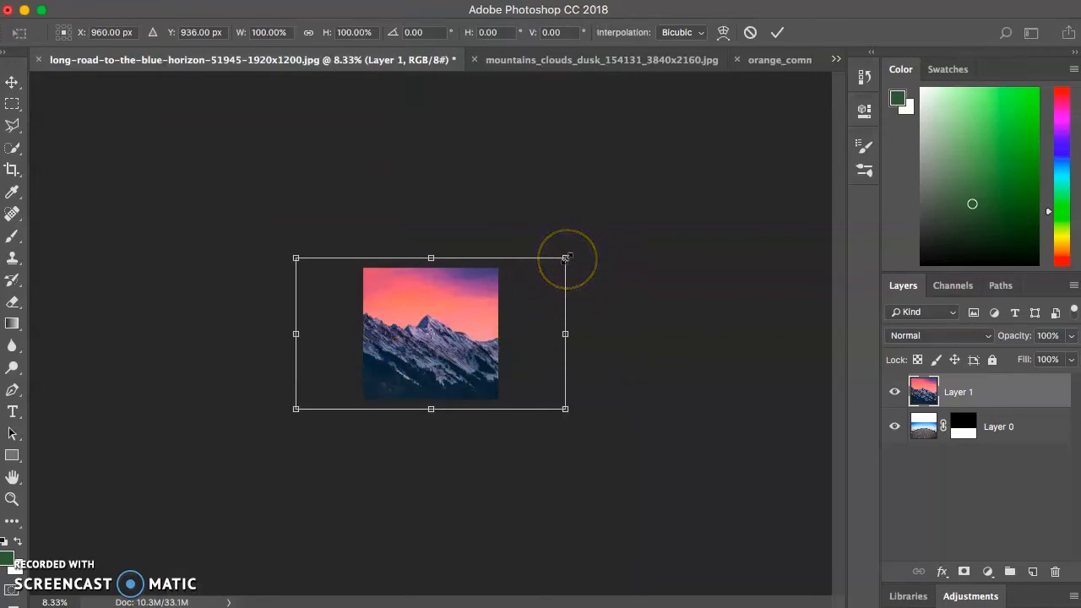
drag(566, 257, 461, 318)
click(385, 387)
drag(385, 387, 434, 343)
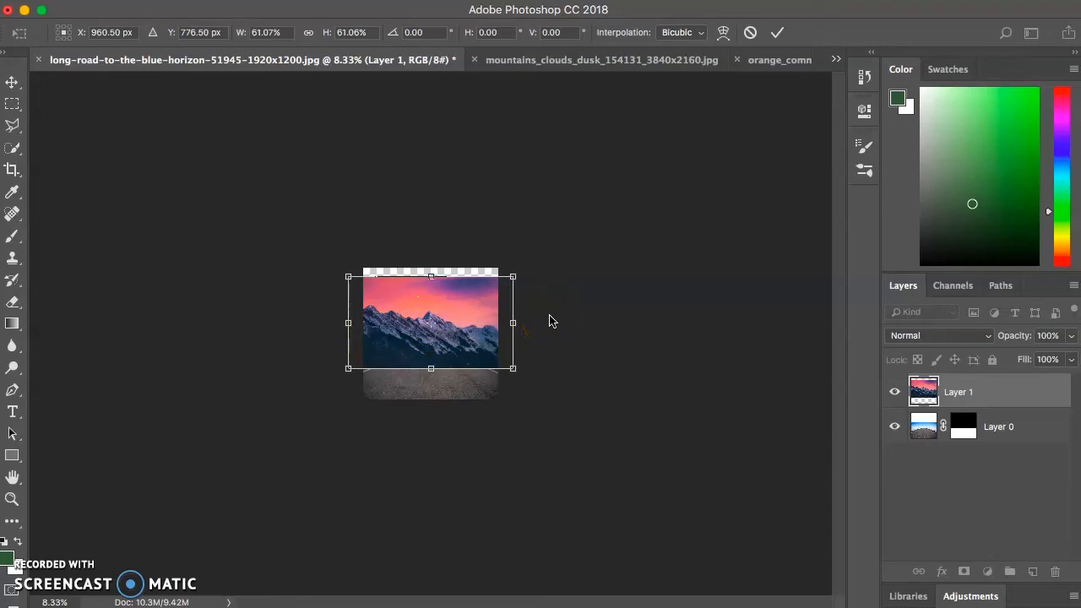
key(Return)
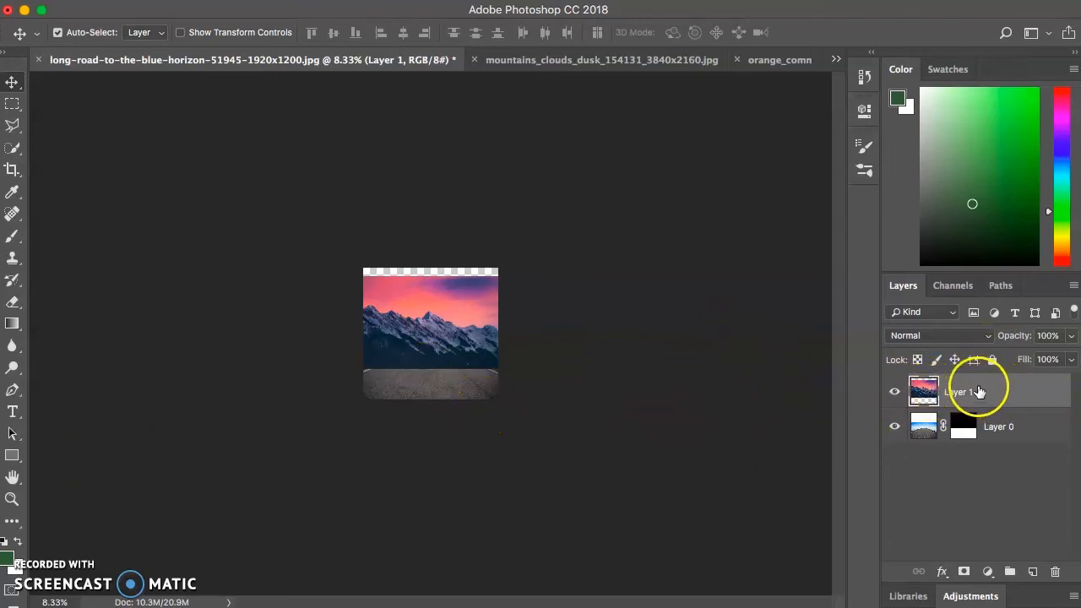
Place the mountain layer beneath the road layer and nudge it slightly upward behind the horizon
drag(960, 393, 966, 444)
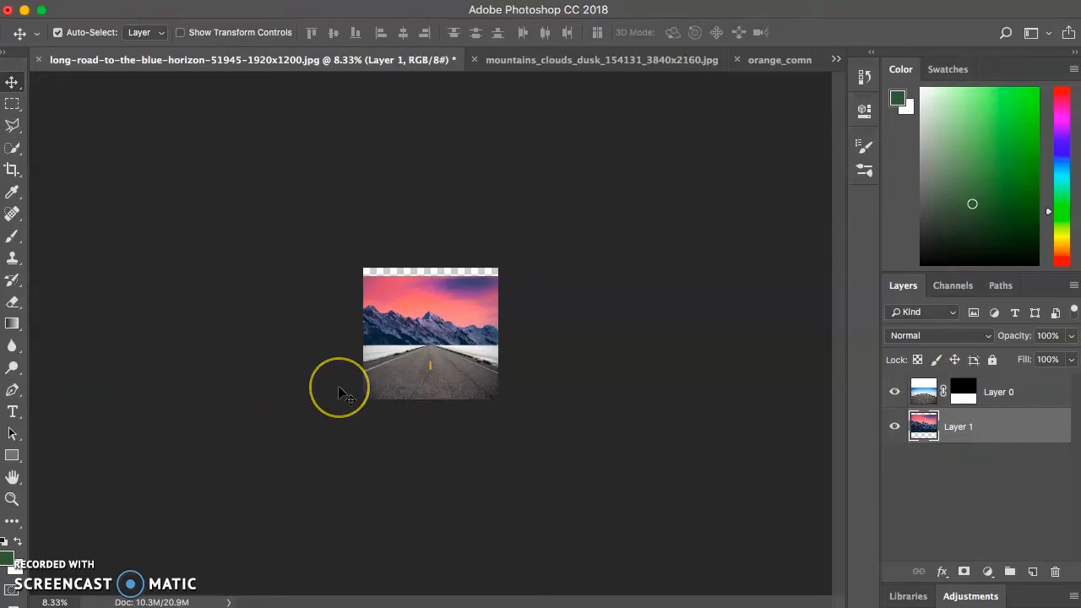
key(super+equal)
key(super+equal)
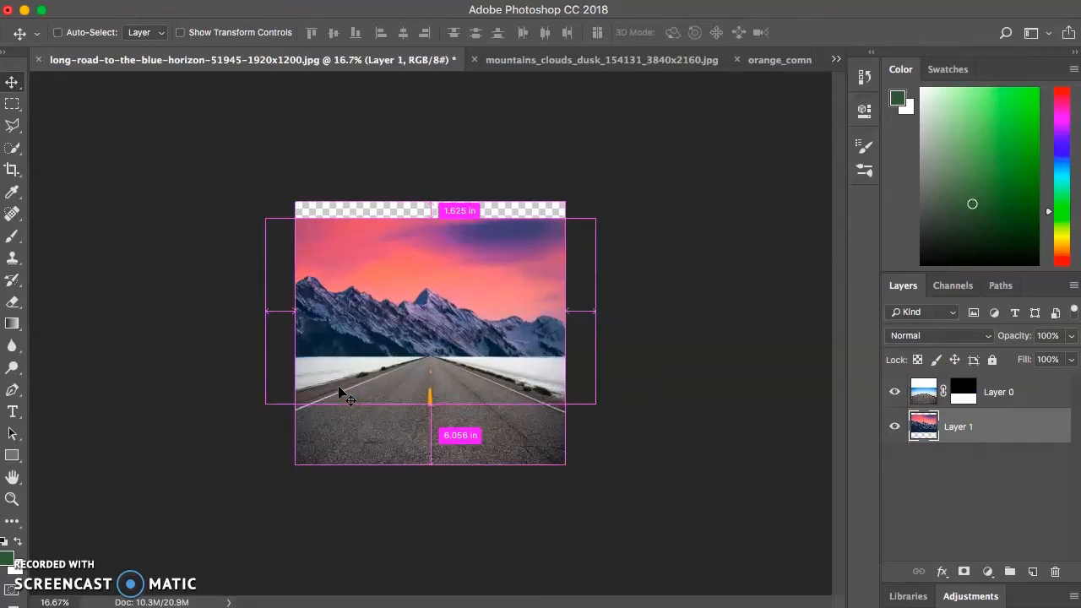
key(super+equal)
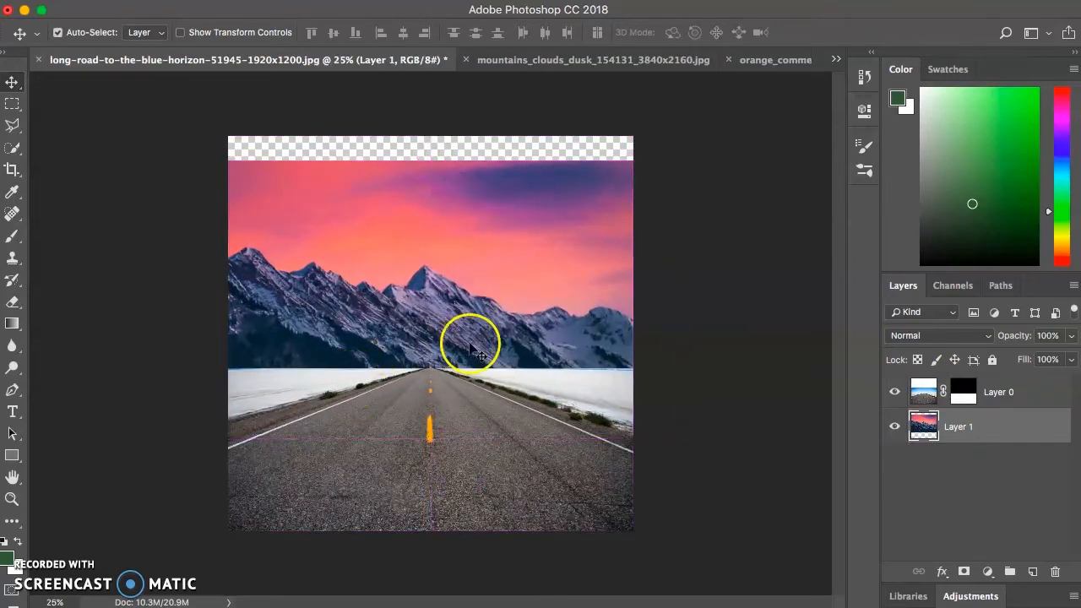
mouse_move(445, 333)
mouse_down()
mouse_move(442, 314)
mouse_move(449, 331)
mouse_up()
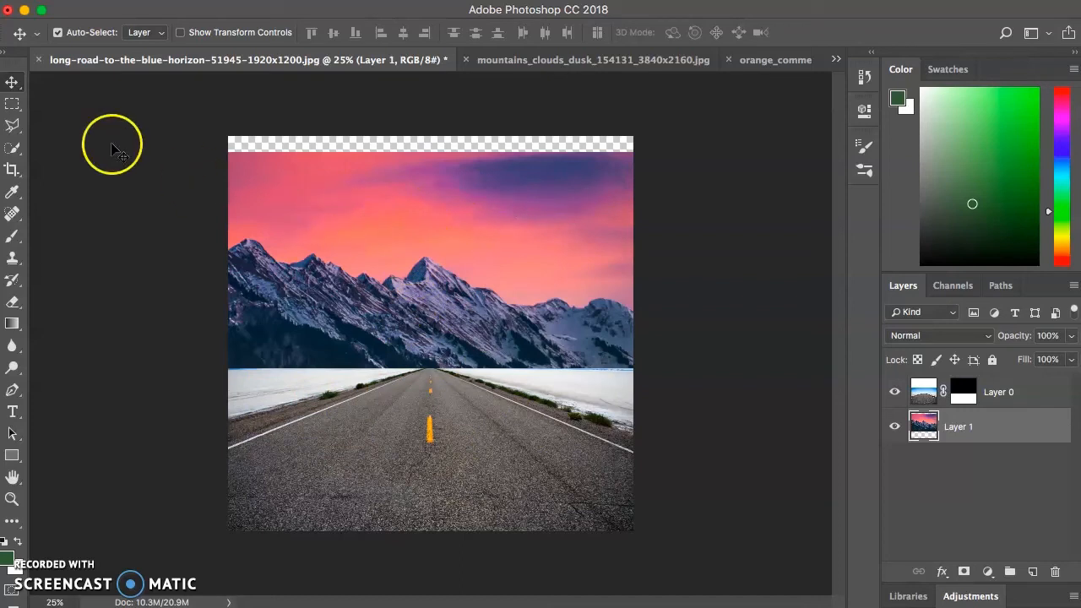
Activate the Quick Selection tool and try selecting the pink sky above the mountains
key(l)
click(16, 108)
click(15, 109)
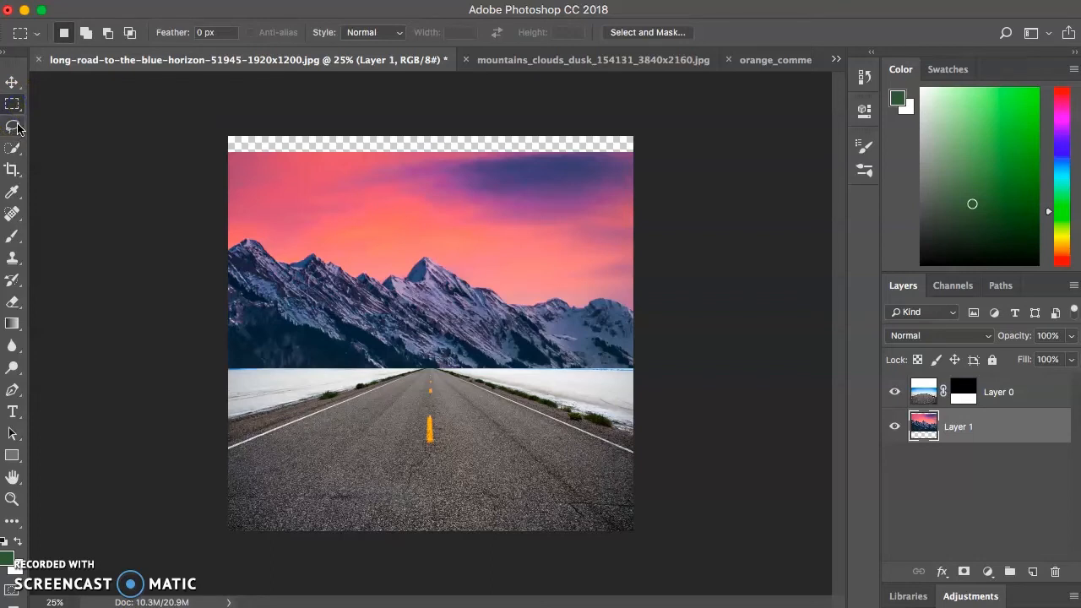
click(15, 128)
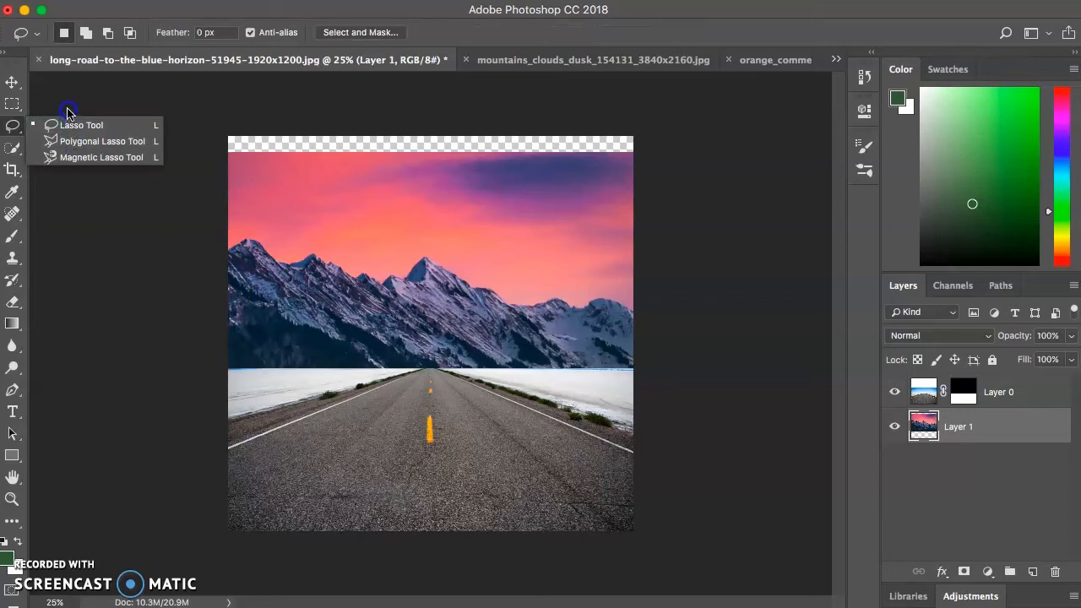
click(90, 107)
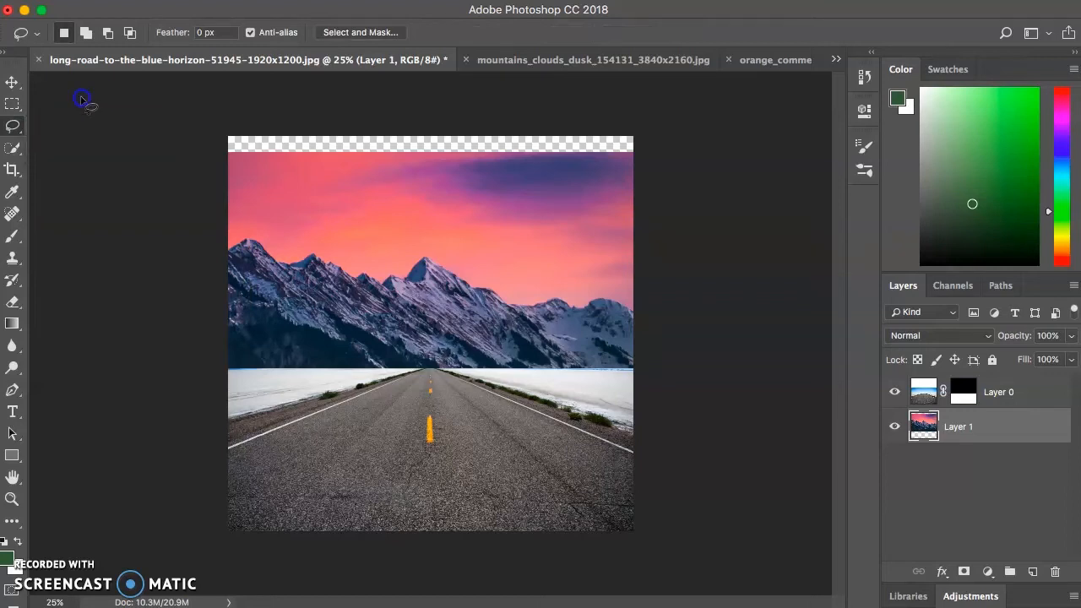
click(12, 147)
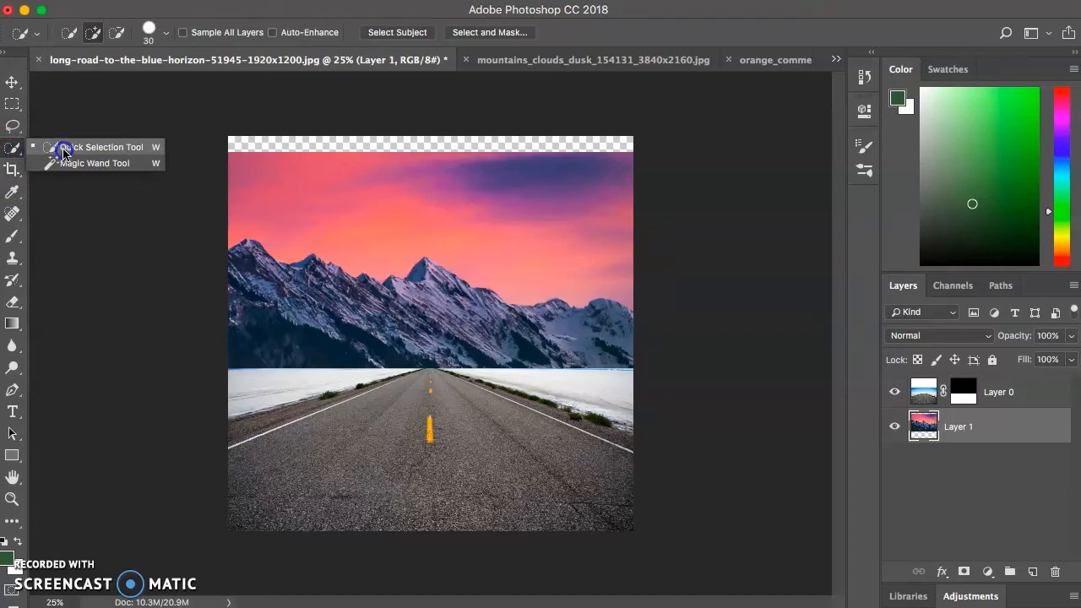
click(64, 154)
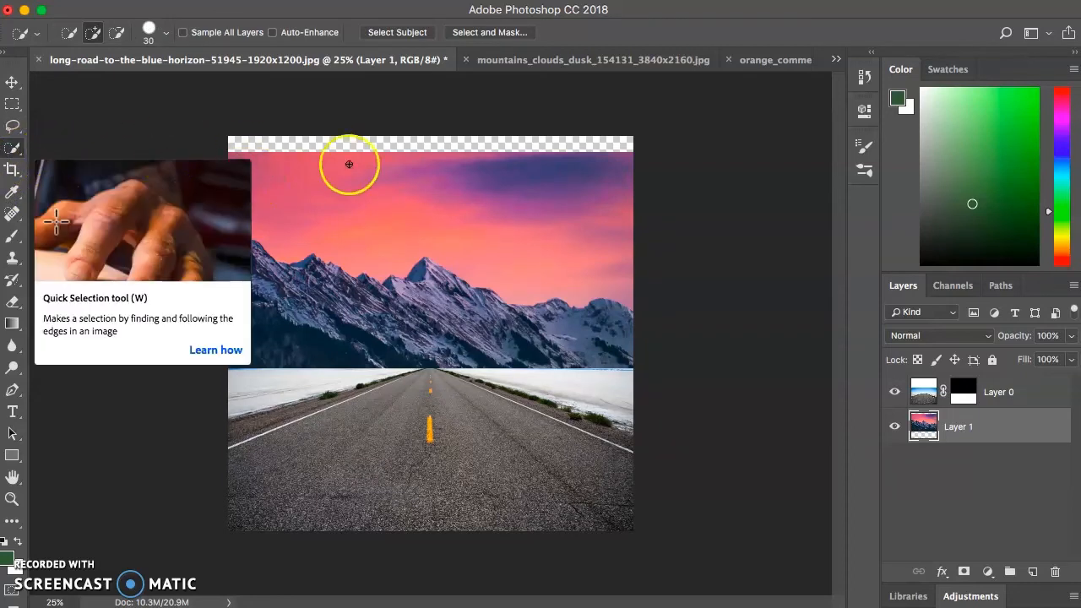
mouse_move(244, 191)
mouse_down()
mouse_move(367, 248)
mouse_move(407, 230)
mouse_move(464, 228)
mouse_up()
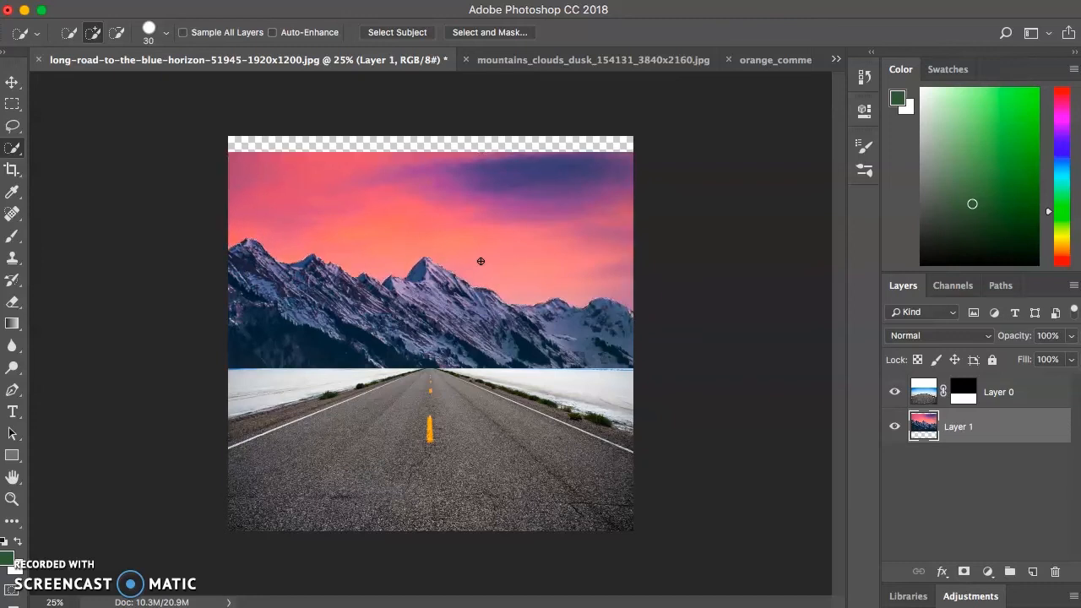
Add a layer mask to the mountain layer, then make its image active and quick-select the whole sky down to the ridge line
right_click(1005, 429)
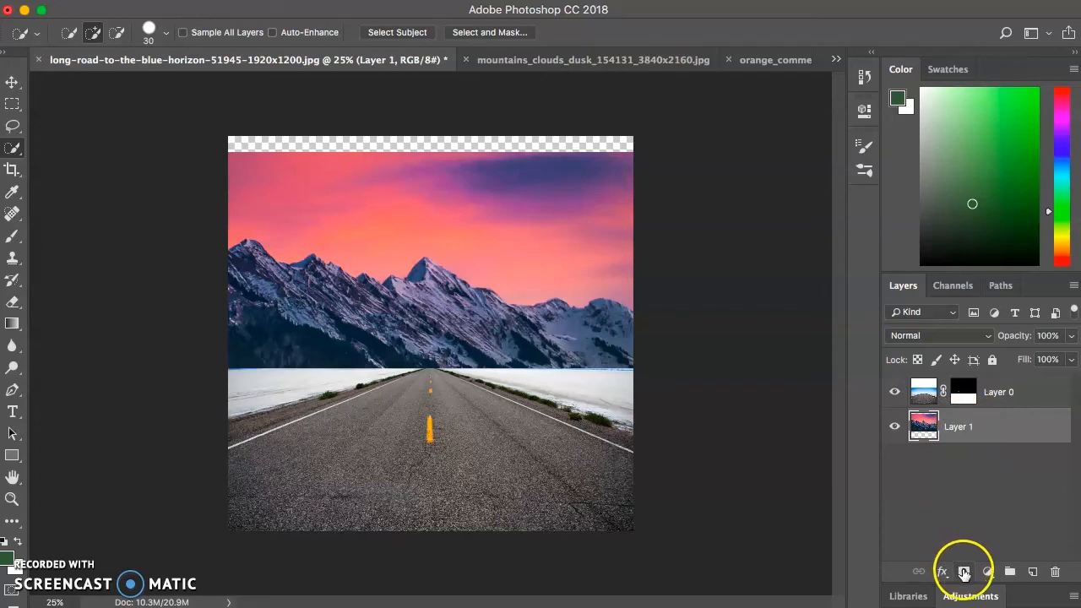
click(964, 572)
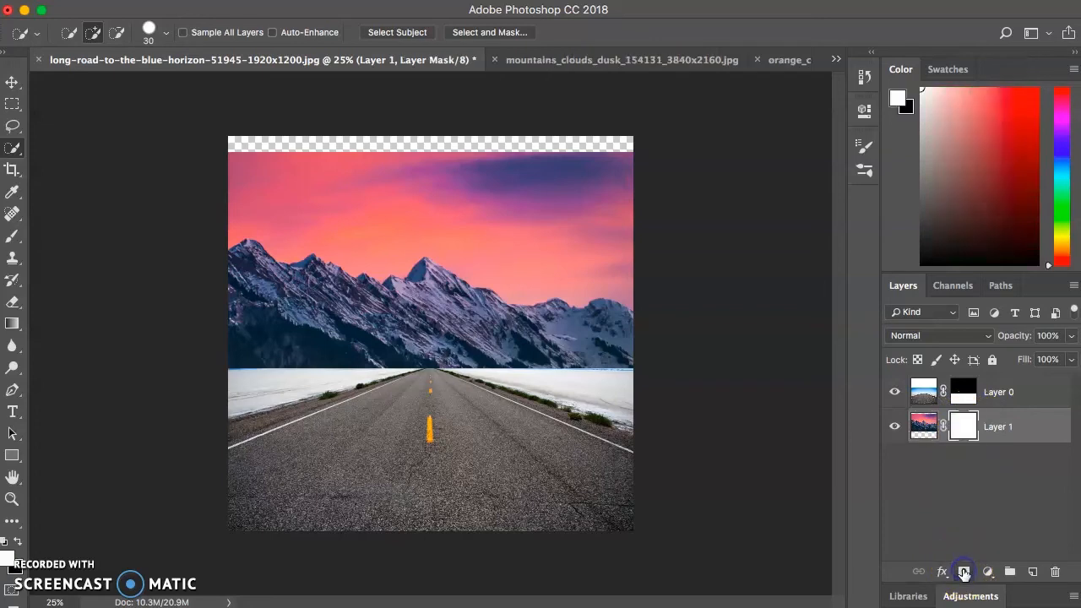
click(923, 428)
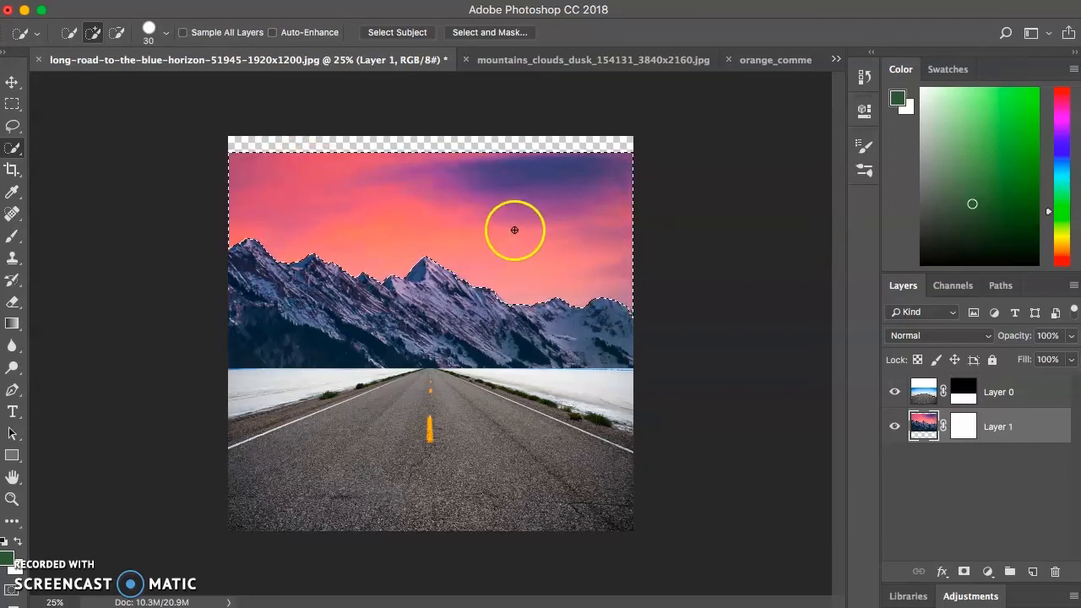
Fill the sky selection on the mountain layer's mask with the background colour in Normal mode at 100% opacity, and clear the selection
click(961, 428)
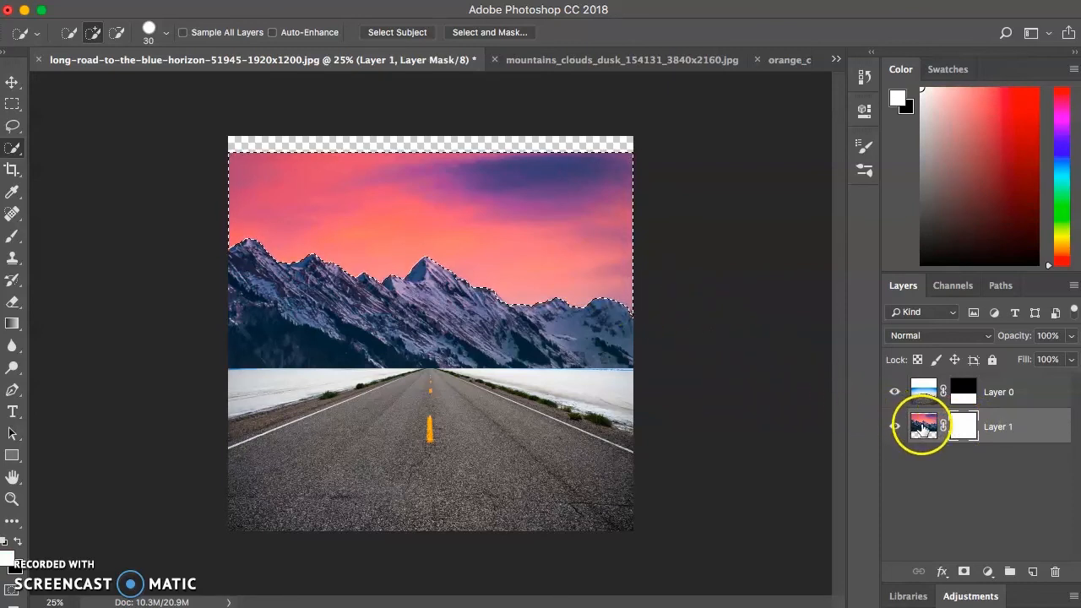
click(966, 429)
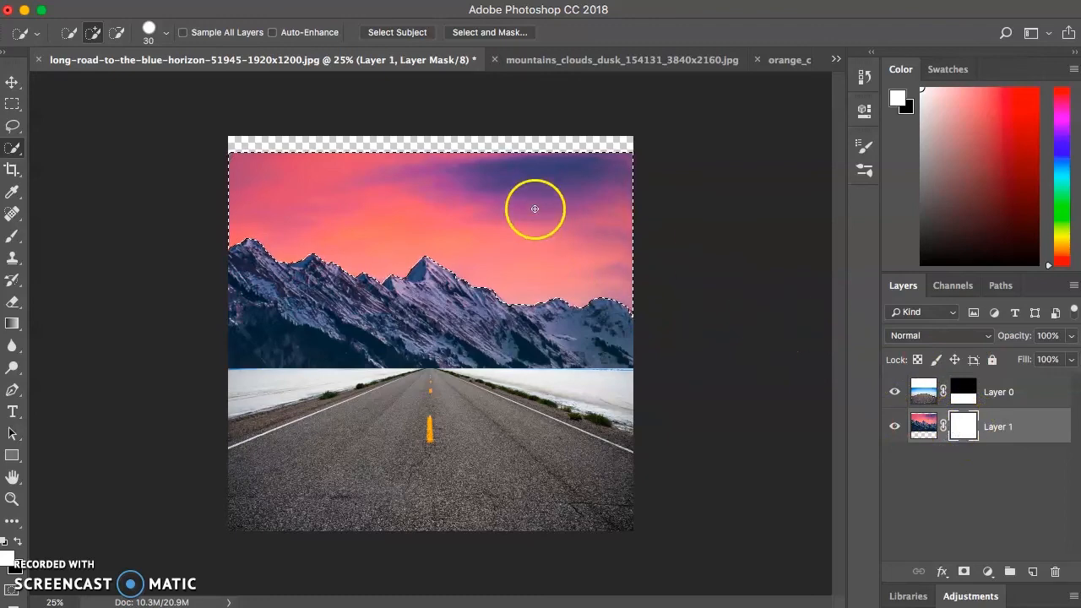
click(179, 1)
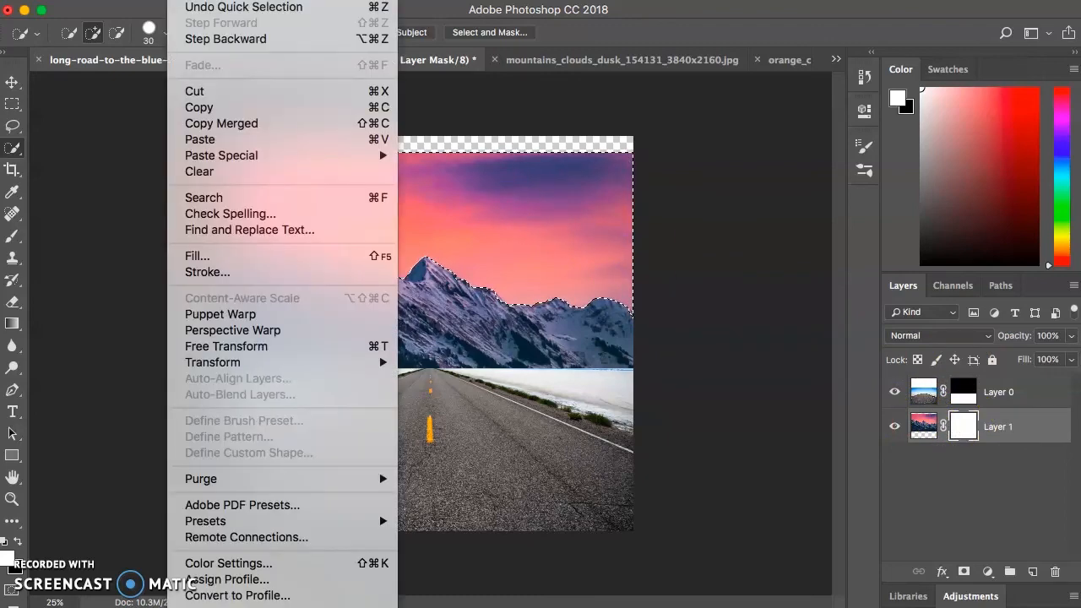
click(236, 259)
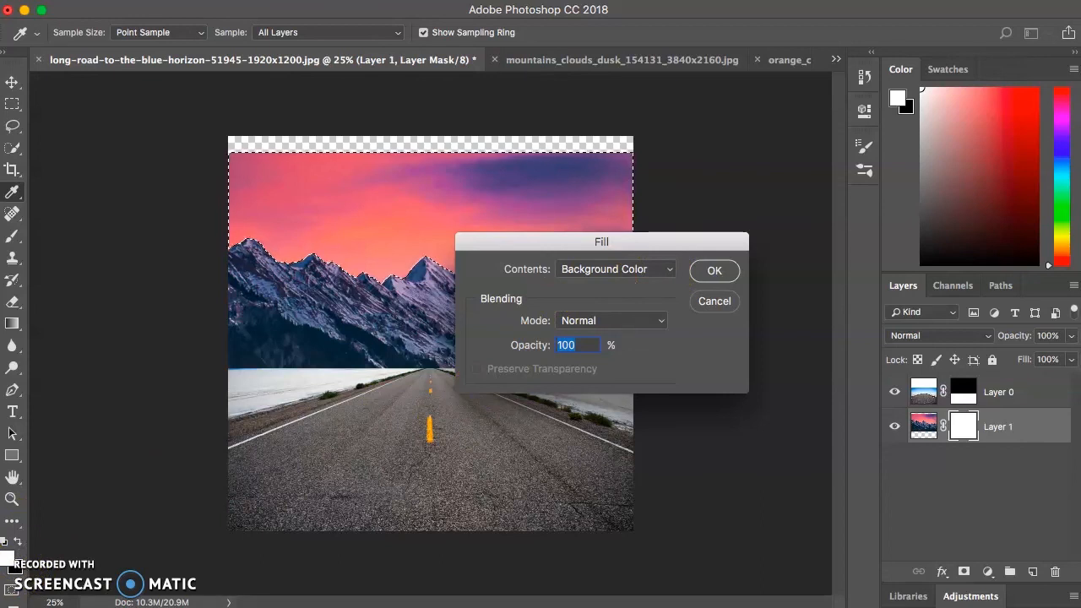
click(724, 277)
key(w)
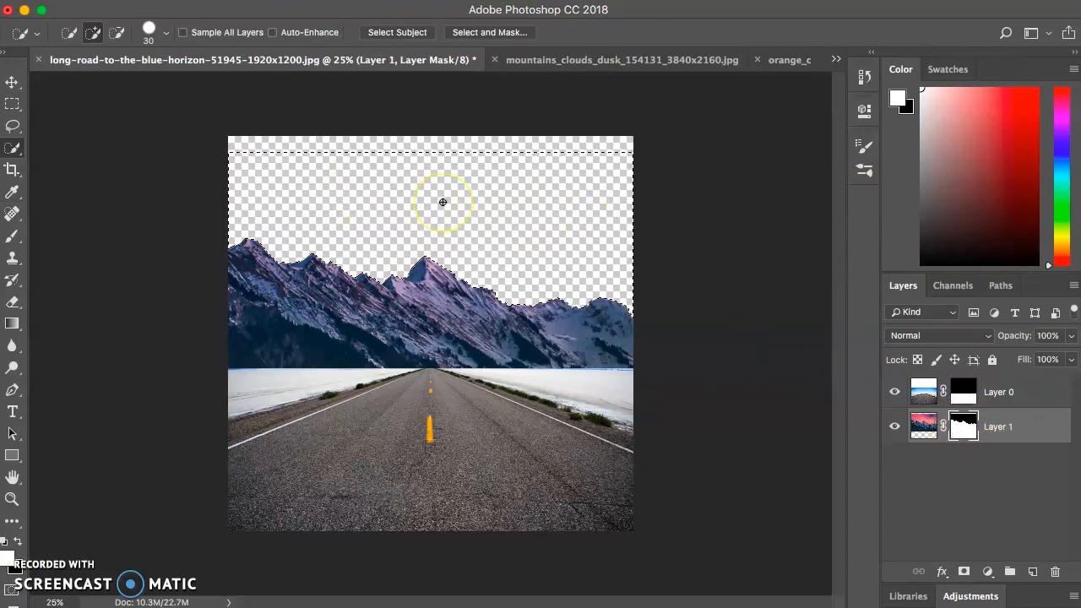
key(super+d)
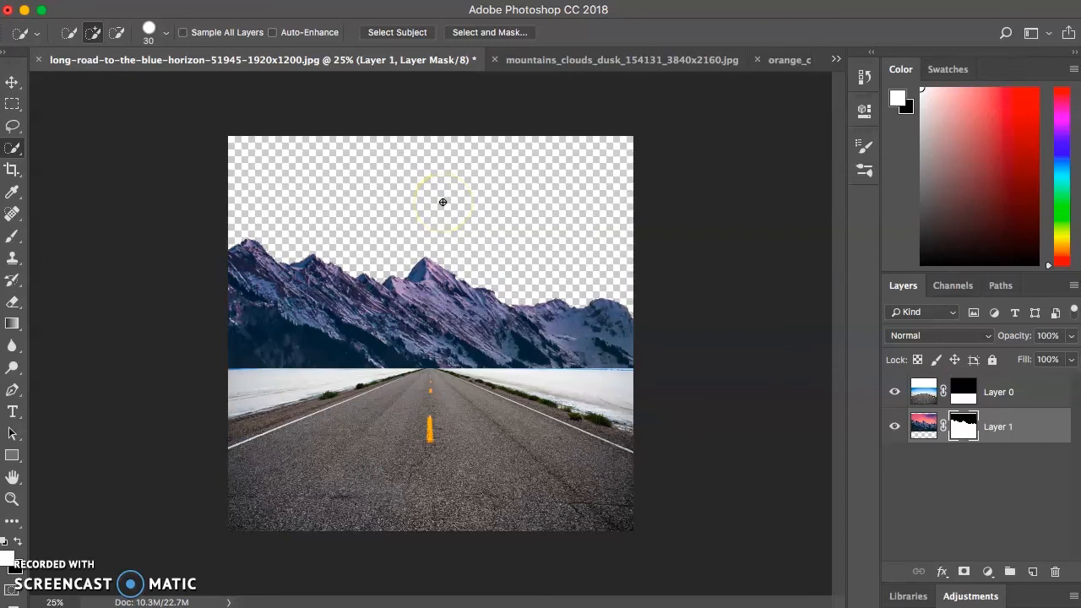